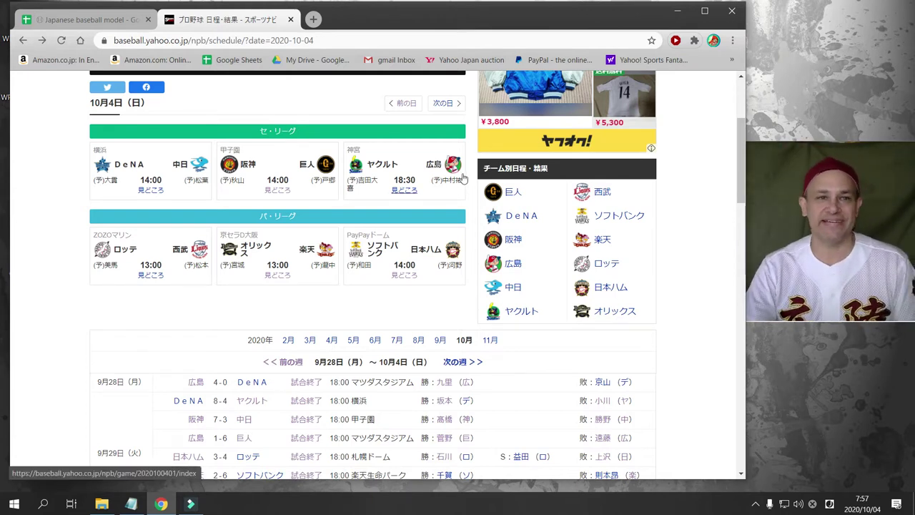
Step: Switch to the Japanese baseball model spreadsheet and compare the Dragons–BayStars run projections with the bookie total on the Matchups sheet
click(111, 18)
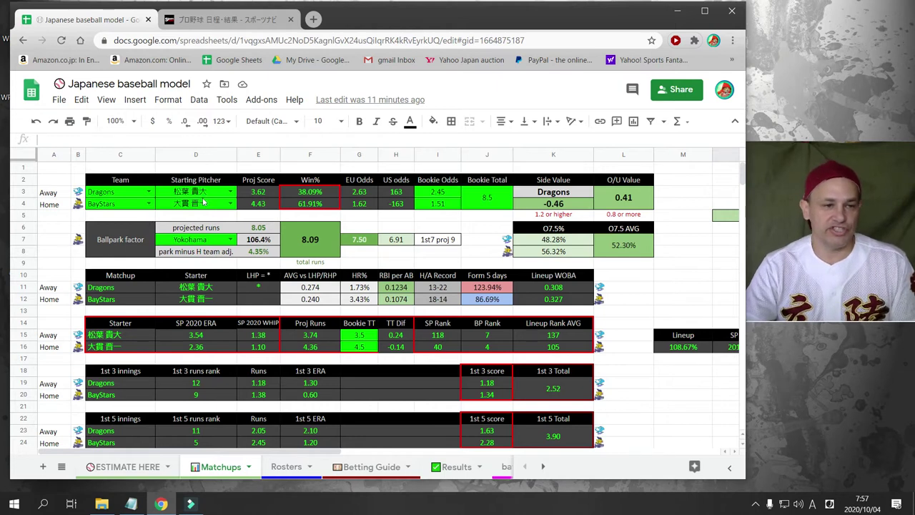
click(203, 201)
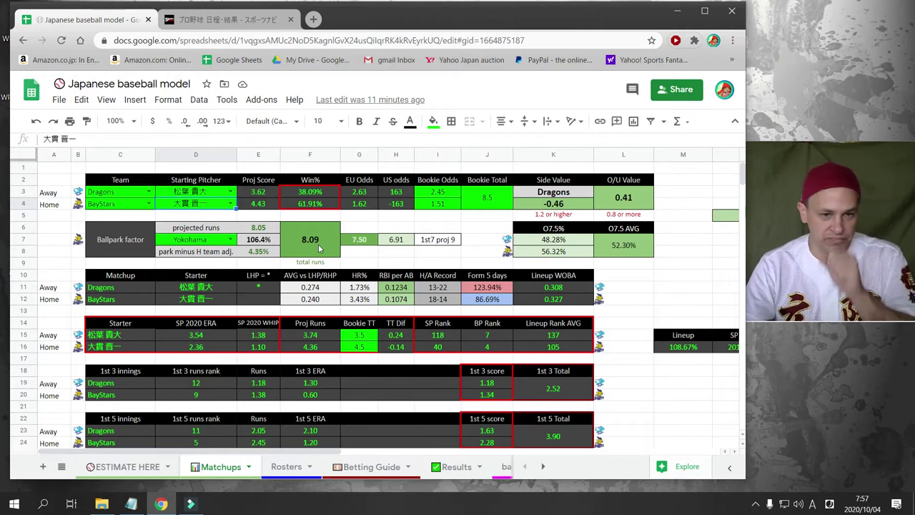
click(320, 248)
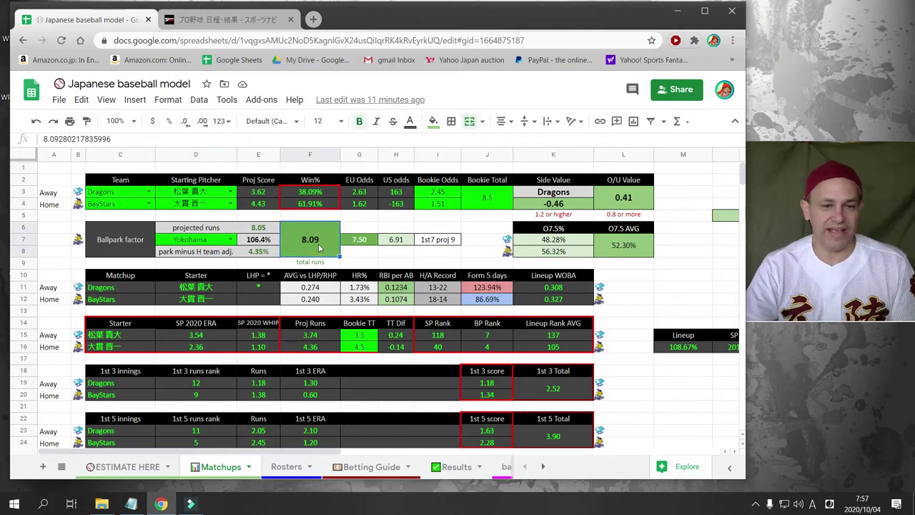
click(496, 200)
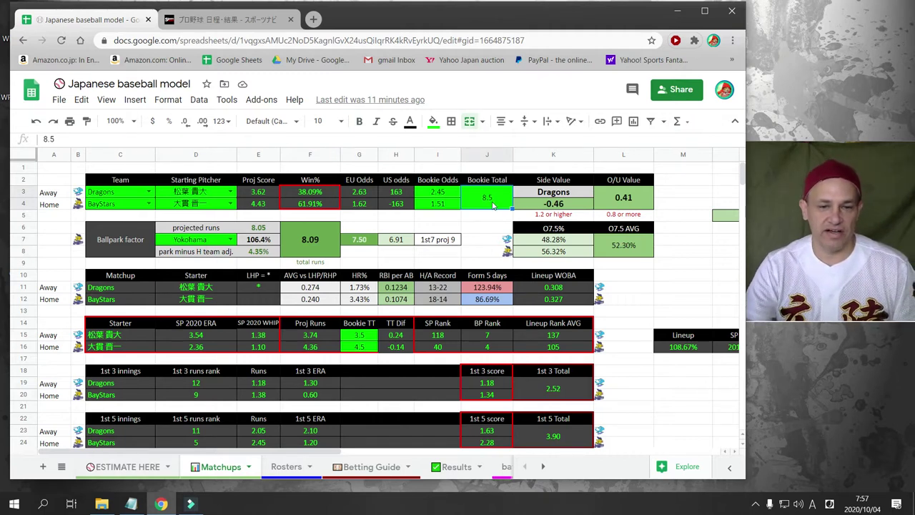
click(368, 244)
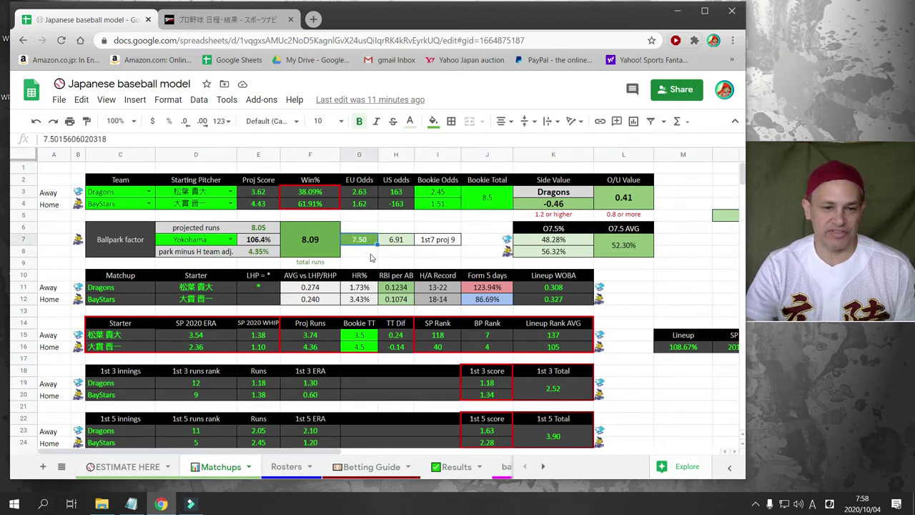
click(406, 243)
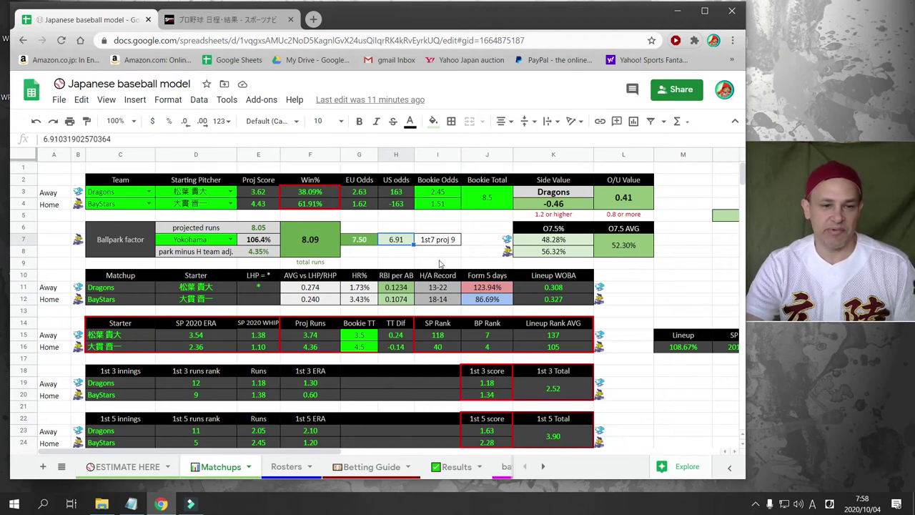
click(315, 244)
click(486, 199)
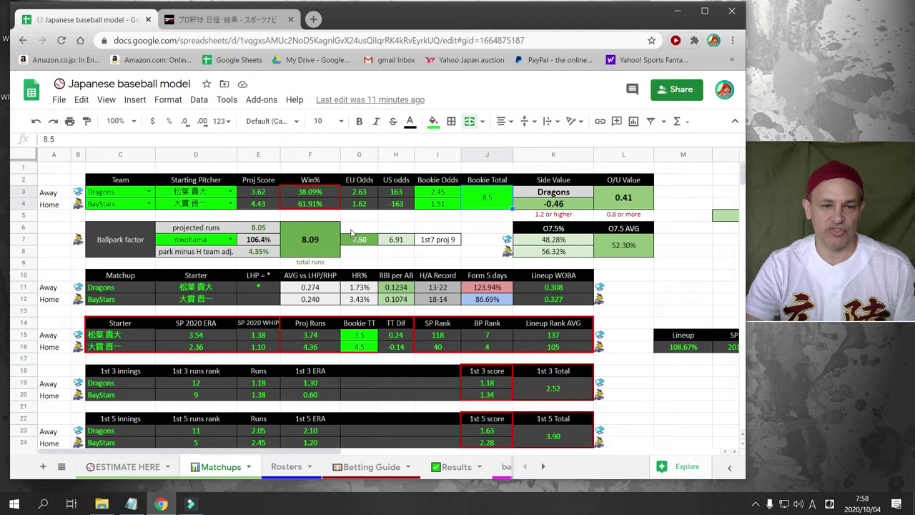
Step: Compare the BayStars' win percentage and model EU odds with their bookie odds
click(318, 206)
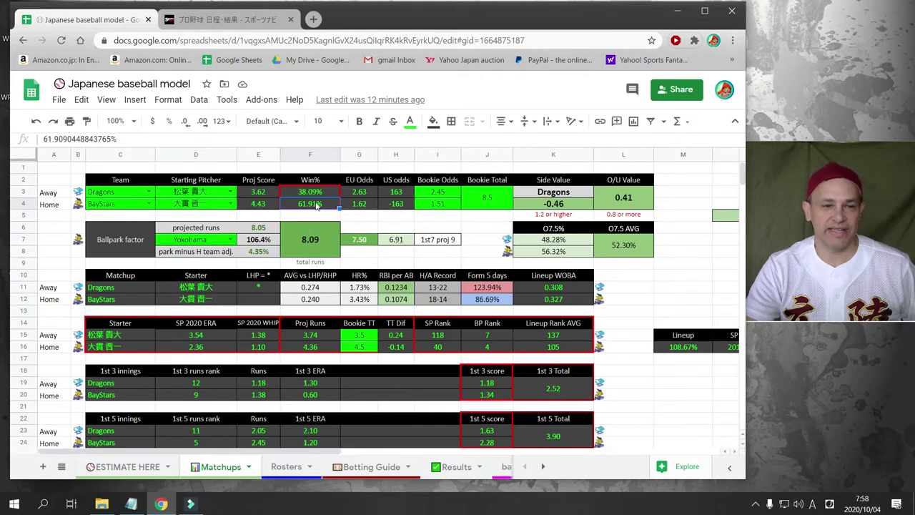
click(366, 206)
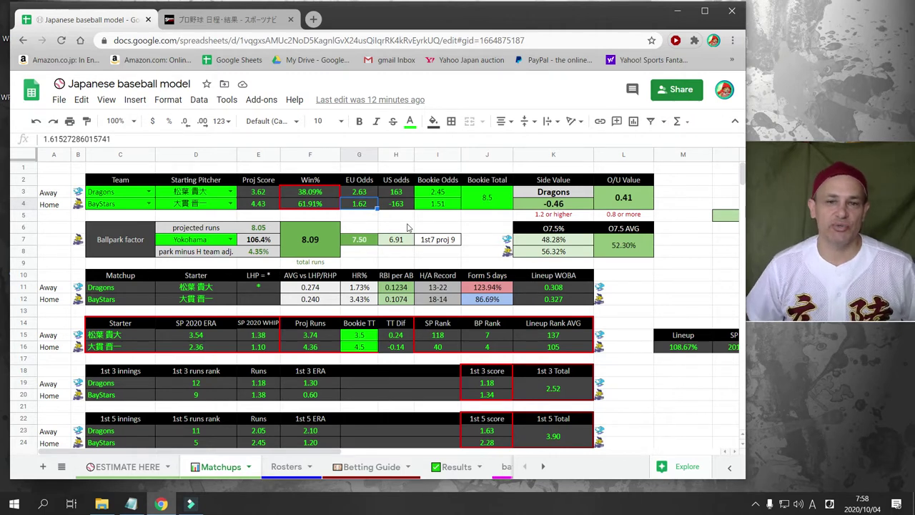
click(438, 206)
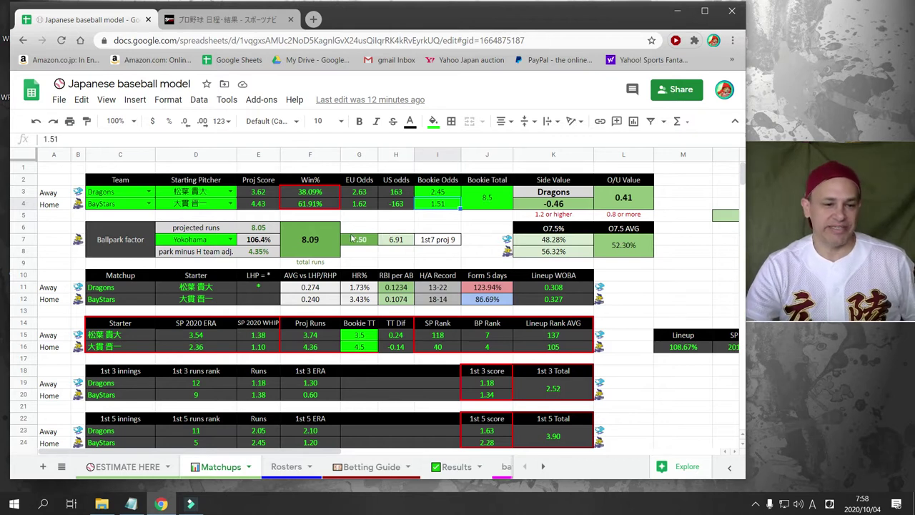
Step: Check the Dragons starter's left-hander marker and the BayStars' batting average, starter rank, bullpen rank and lineup rank average
click(259, 287)
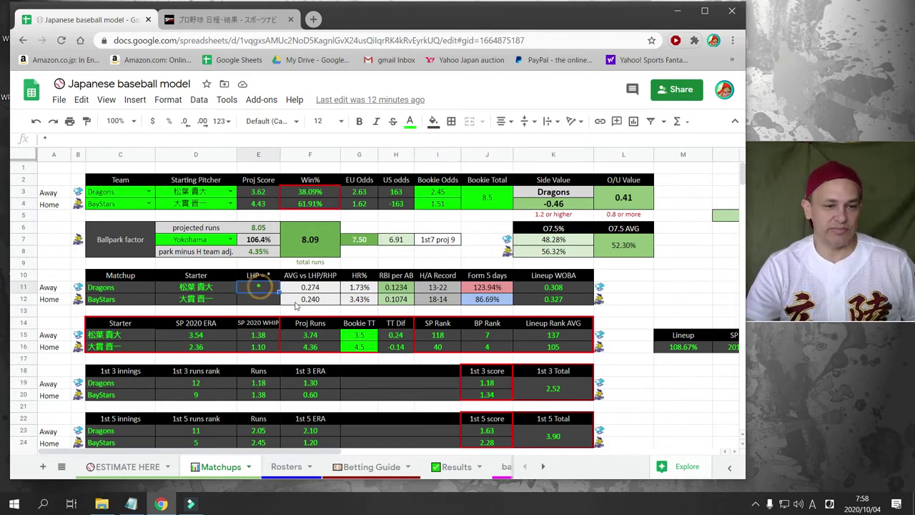
click(309, 300)
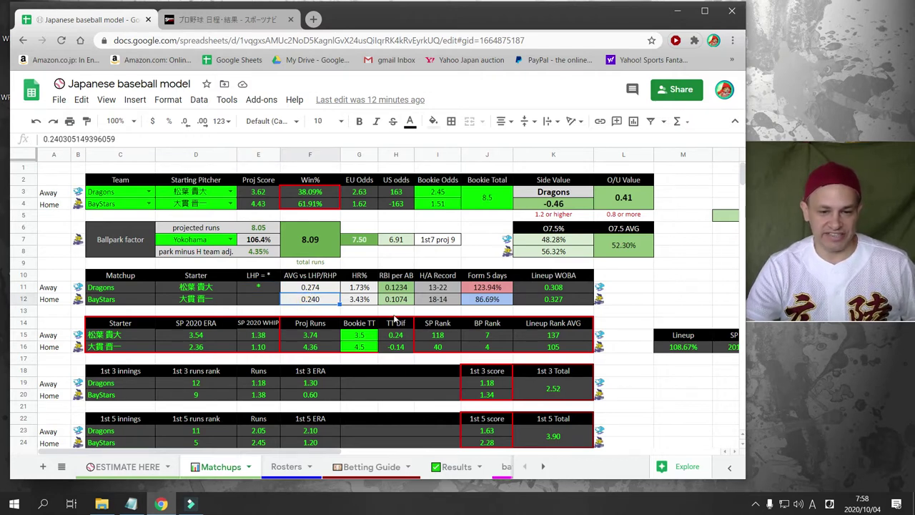
click(438, 347)
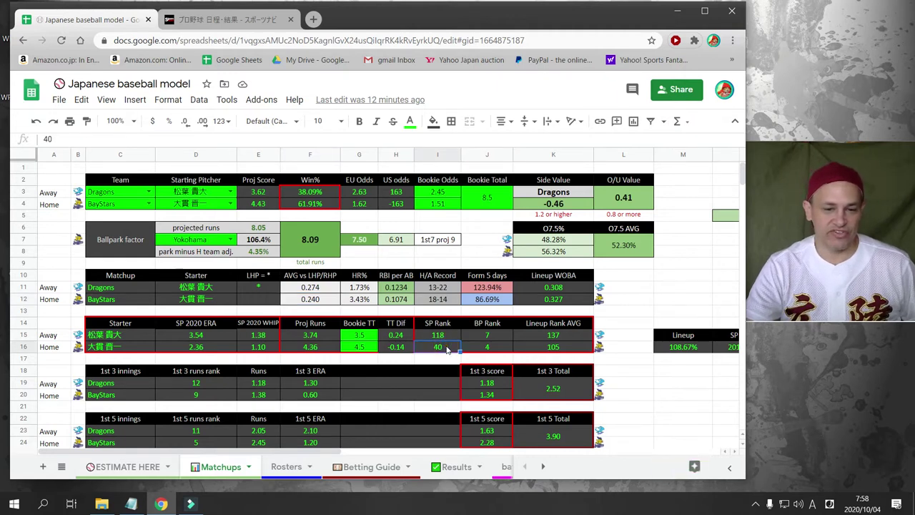
click(488, 350)
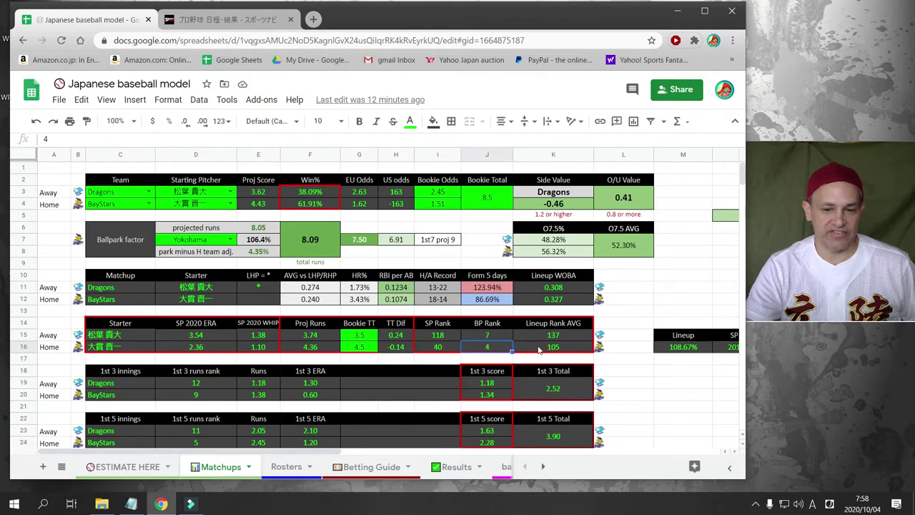
click(540, 348)
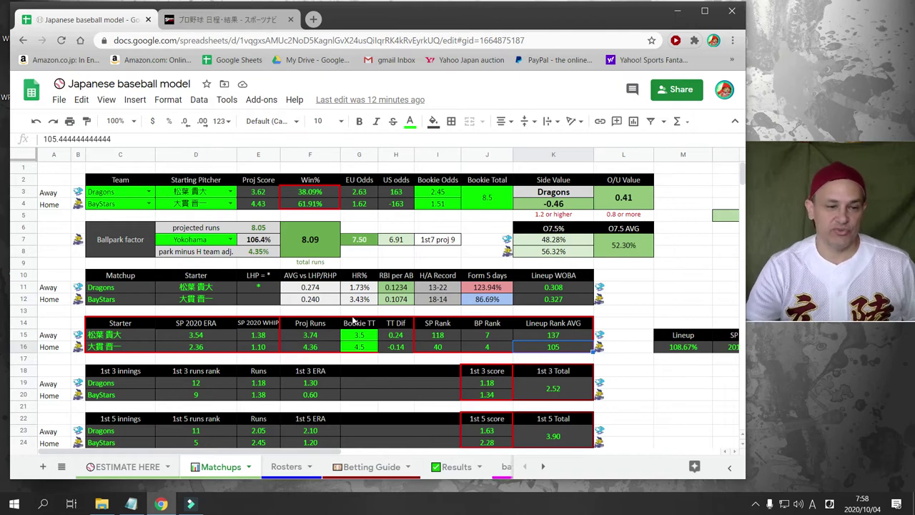
Step: Review the Dragons starter's last-three-years weighted ERA, K/9 and BB/9
scroll(279, 293, down, 1)
scroll(279, 293, down, 2)
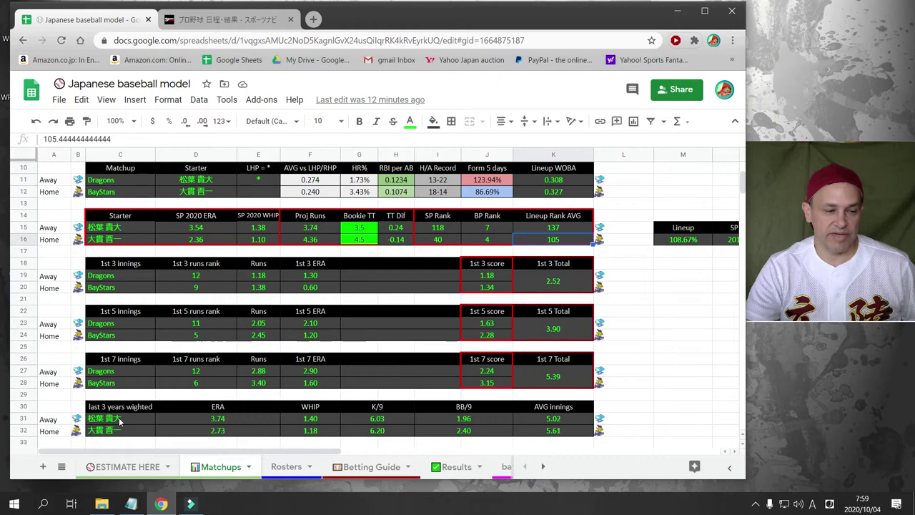
drag(120, 422, 276, 423)
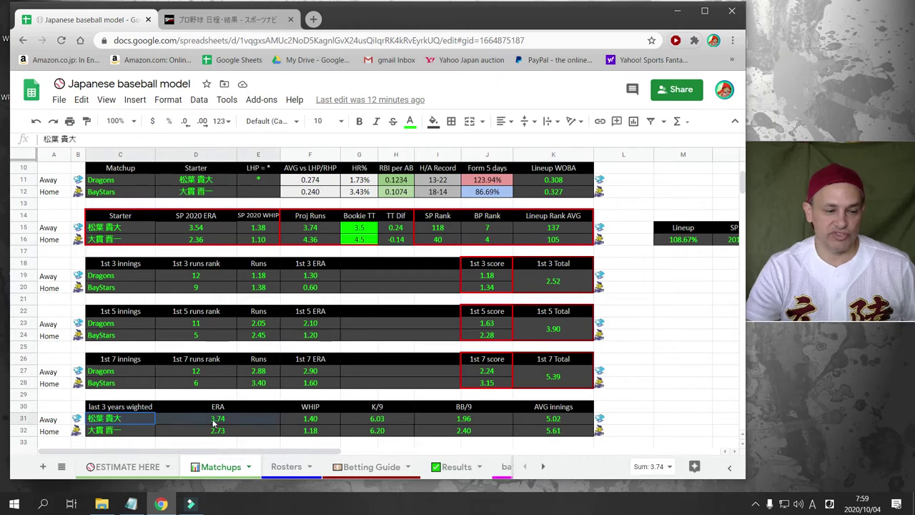
click(390, 422)
click(455, 423)
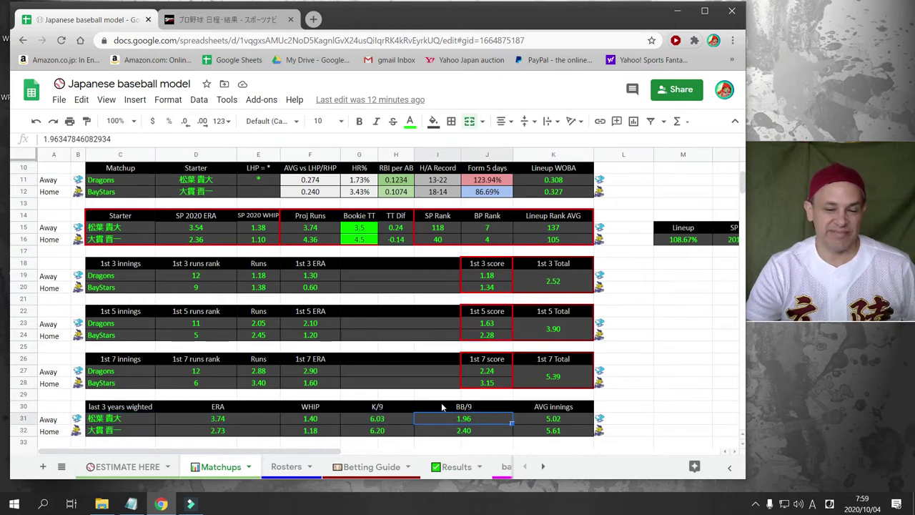
Step: Compare the five-day form of the BayStars and the Dragons in the first matchup
scroll(271, 349, up, 3)
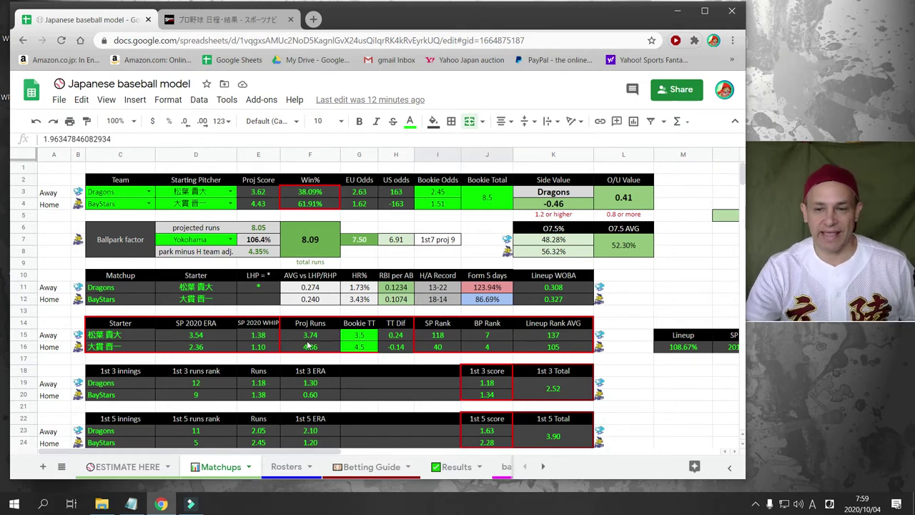
click(486, 301)
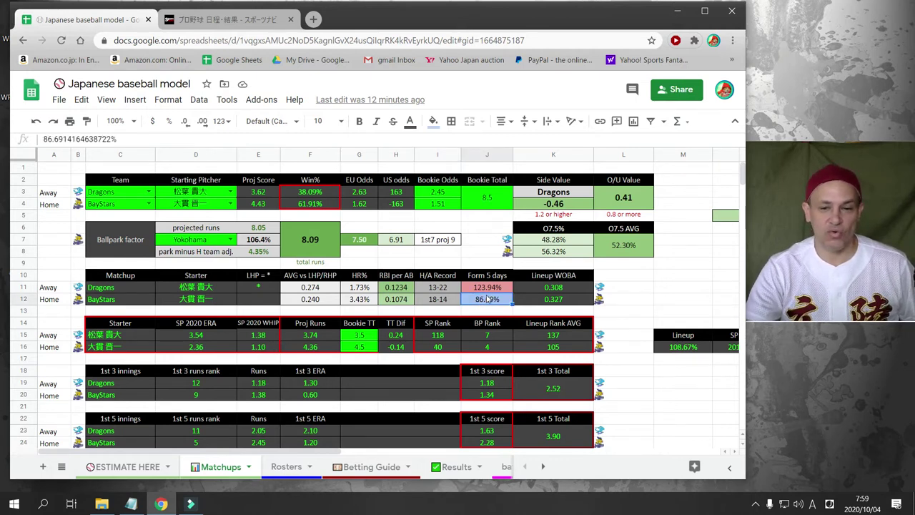
click(492, 289)
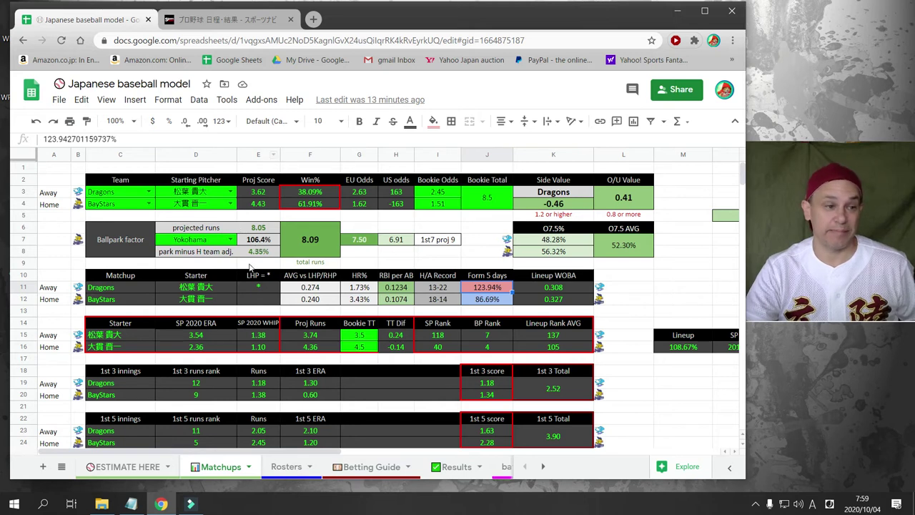
Step: Examine the Giants–Tigers matchup's starting pitcher, projected total runs and bookie total
scroll(251, 267, down, 6)
scroll(251, 268, down, 5)
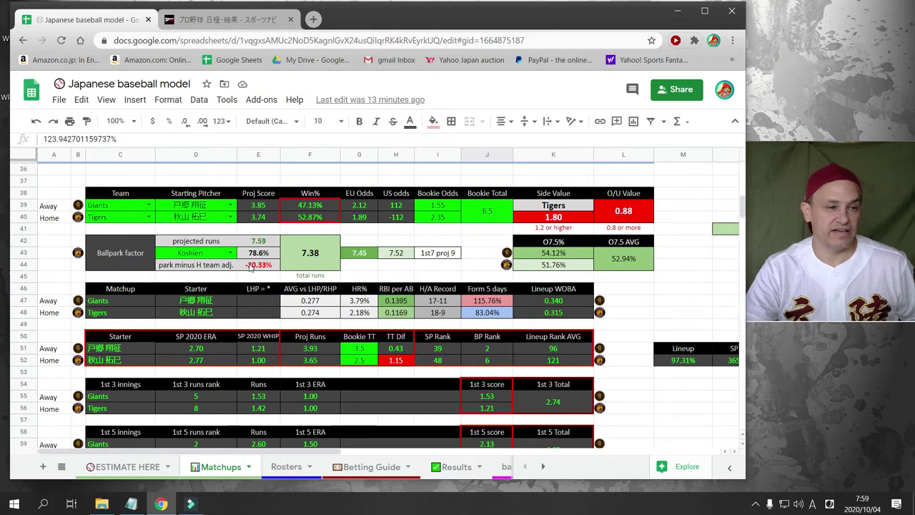
scroll(250, 267, down, 1)
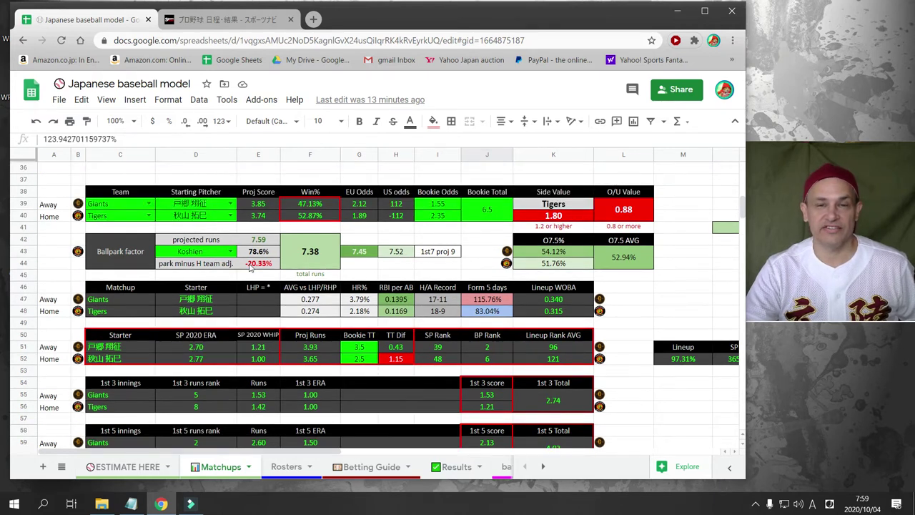
click(197, 207)
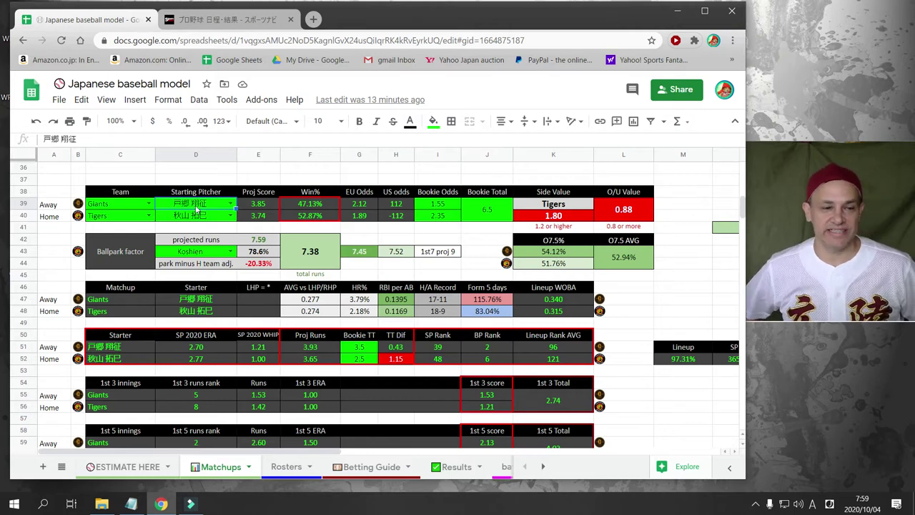
click(318, 264)
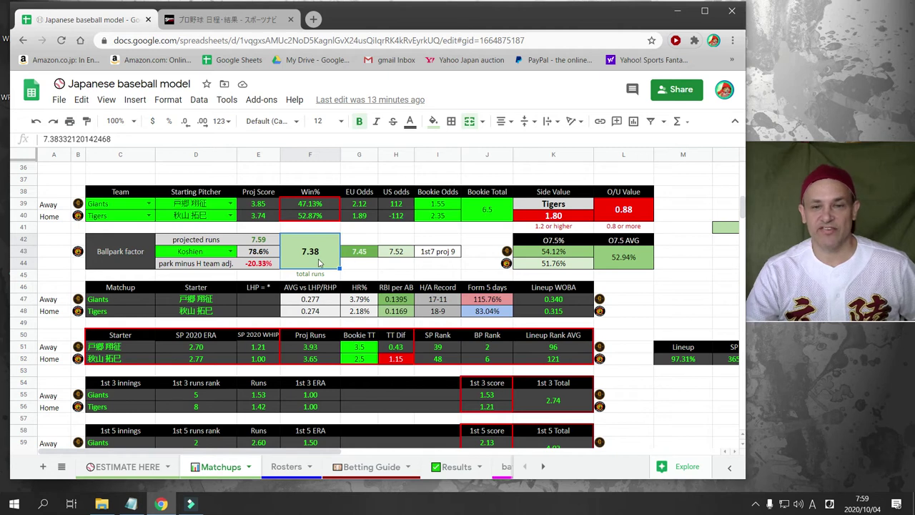
click(488, 209)
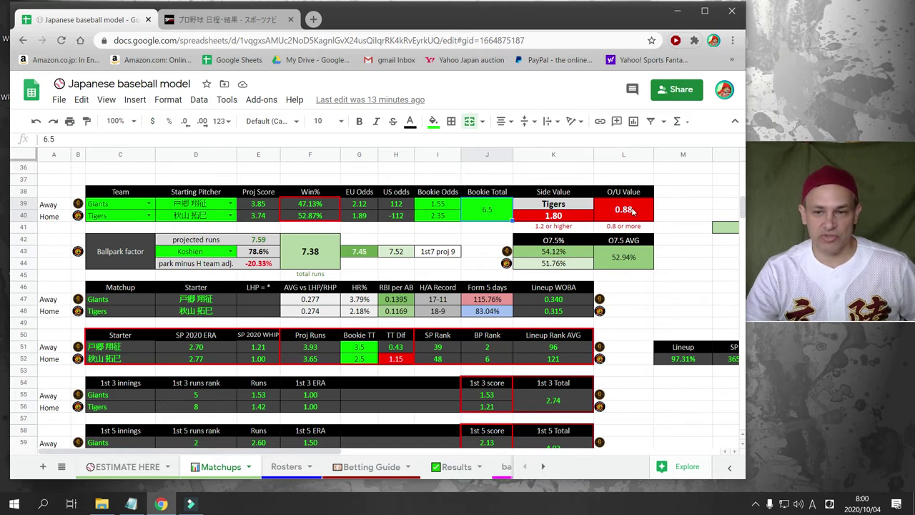
Step: Compare the Tigers' win percentage and model EU odds with their bookie odds
click(294, 217)
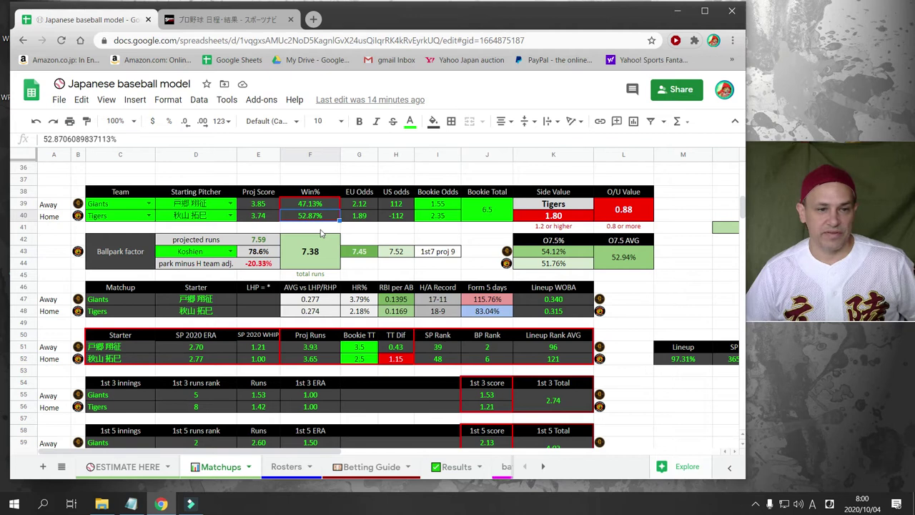
click(360, 216)
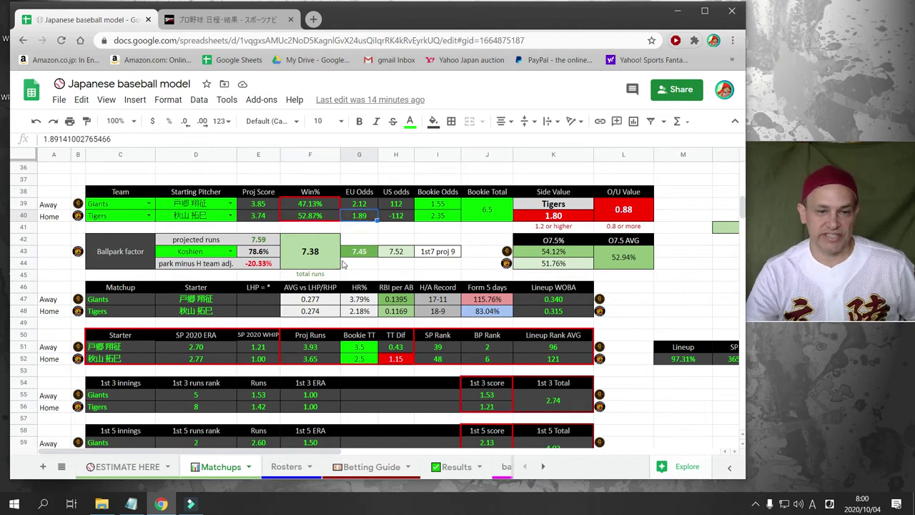
click(451, 220)
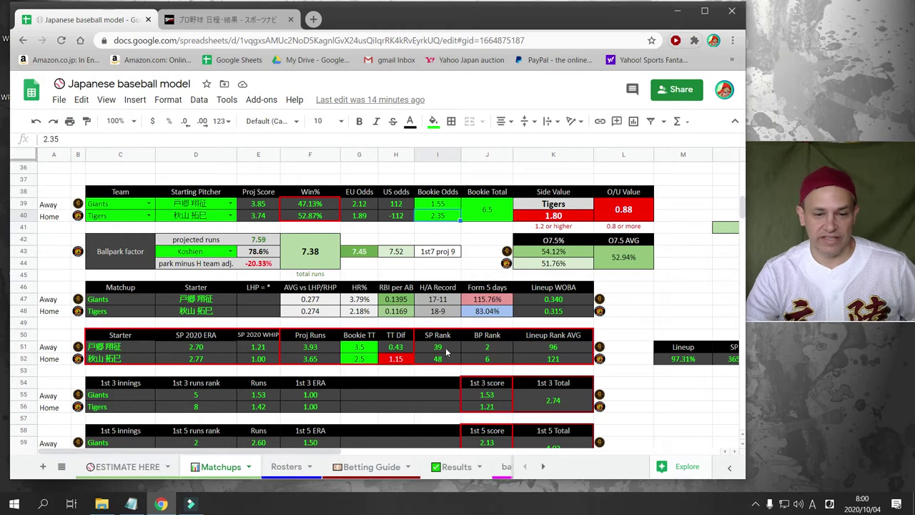
Step: Review the Giants' bullpen rank and lineup rank average, and the Tigers starter's three-year weighted BB/9 and K/9
click(501, 348)
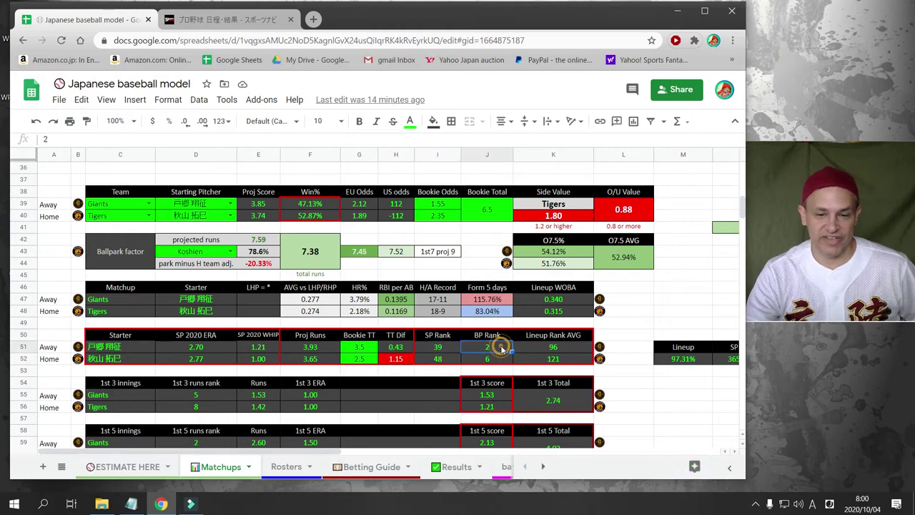
click(548, 348)
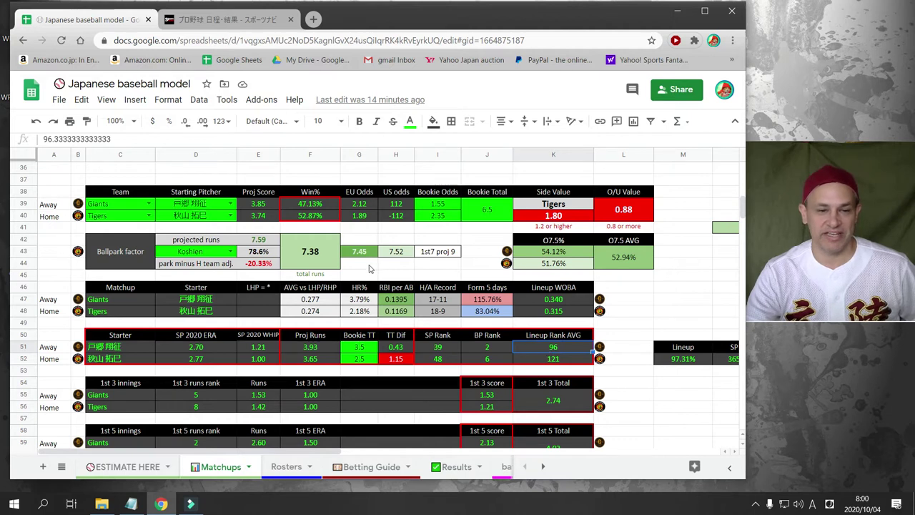
scroll(162, 204, down, 3)
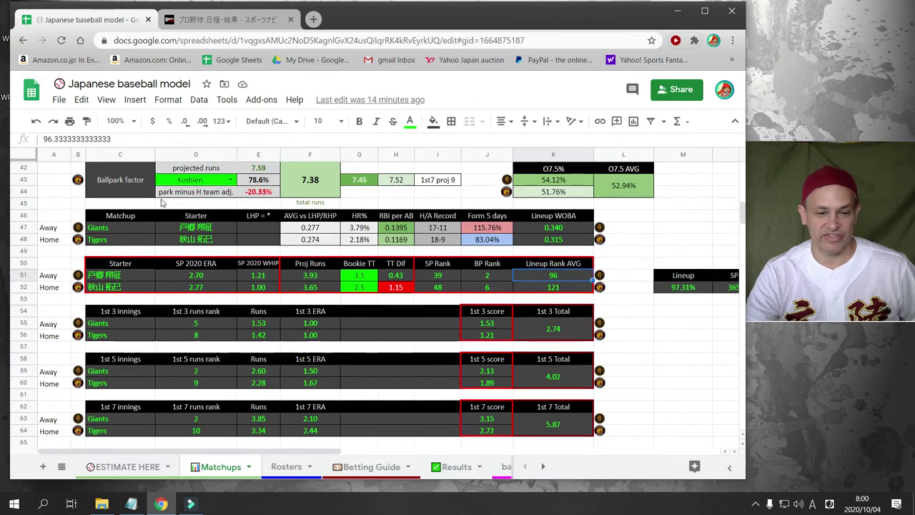
scroll(161, 204, down, 1)
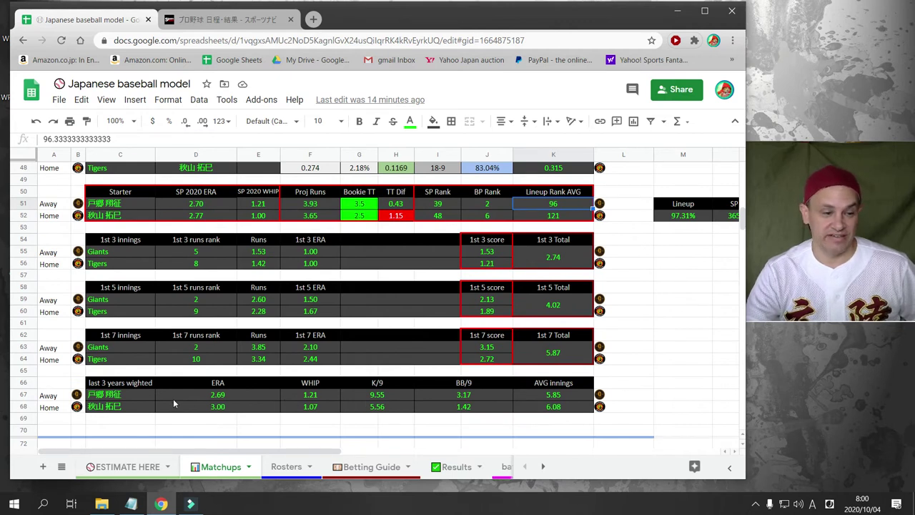
click(466, 407)
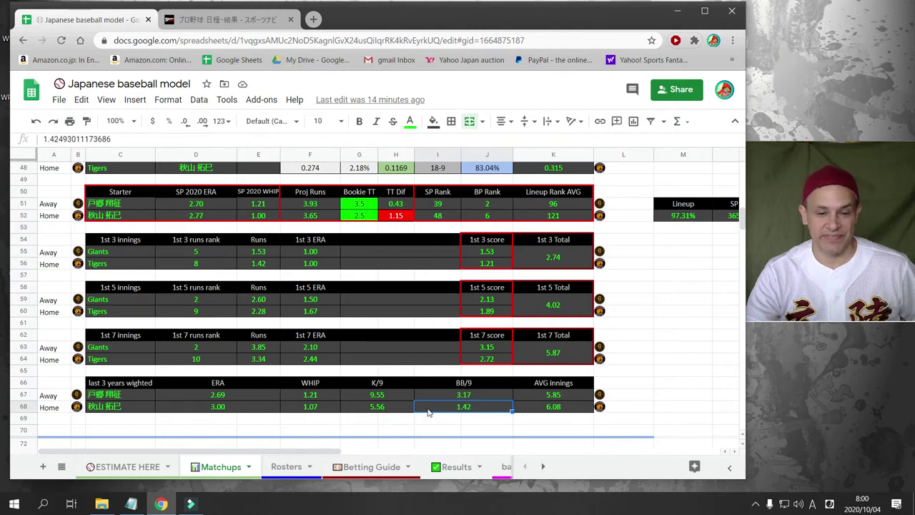
click(377, 407)
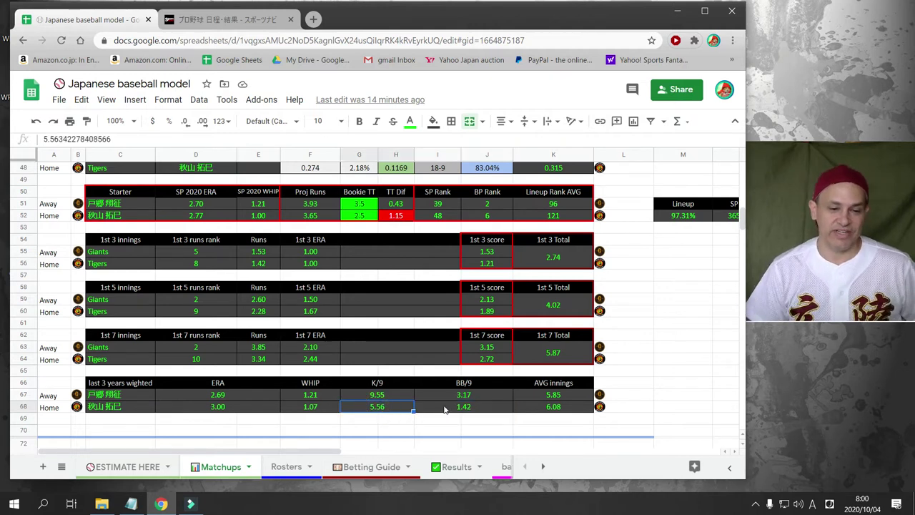
Step: Check the Tigers starter's three-year weighted WHIP and compare the five-day form of the Giants and the Tigers
click(312, 406)
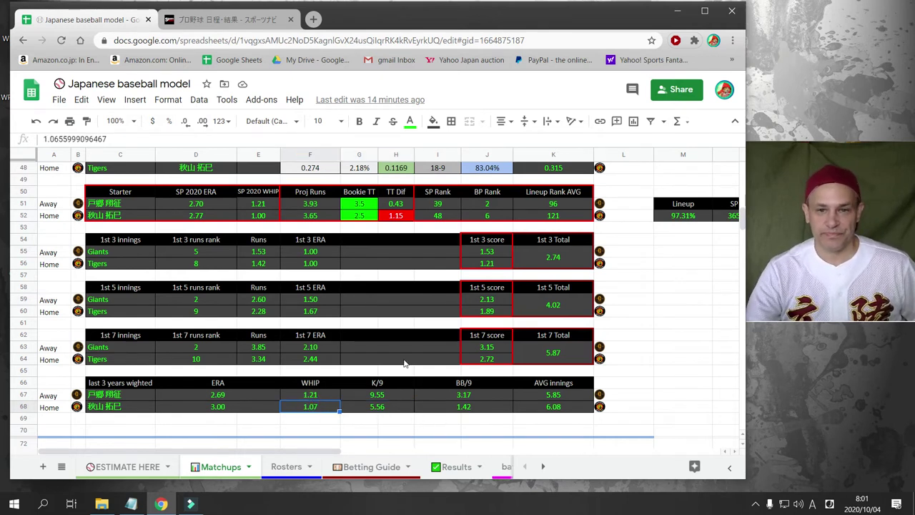
scroll(404, 361, up, 4)
click(492, 309)
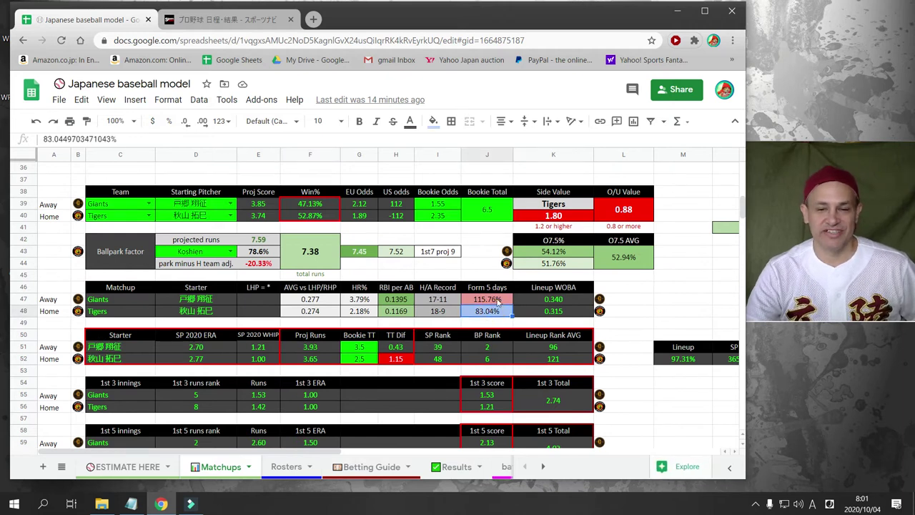
click(498, 301)
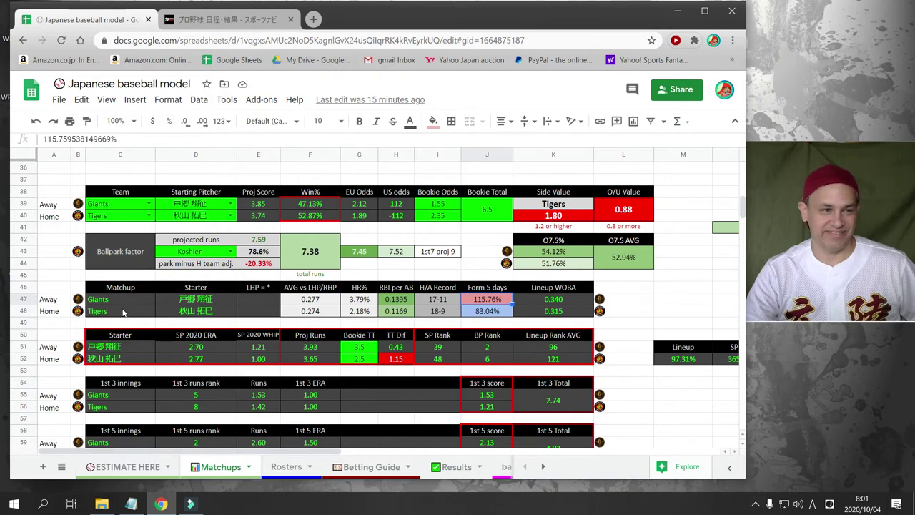
Step: Review the Carp–Swallows matchup's starting pitchers, including the Swallows' bullpen rank and starting pitcher rank
scroll(152, 221, down, 1)
scroll(153, 229, down, 10)
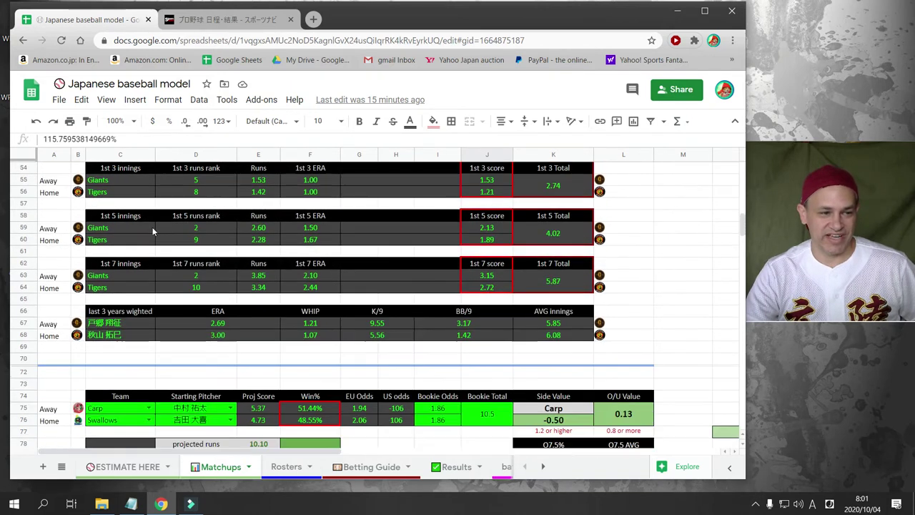
scroll(151, 229, down, 1)
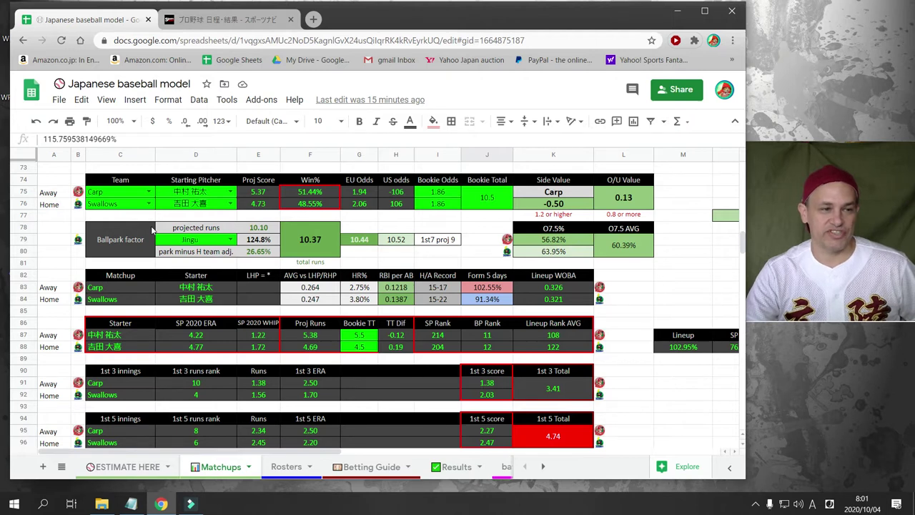
click(488, 347)
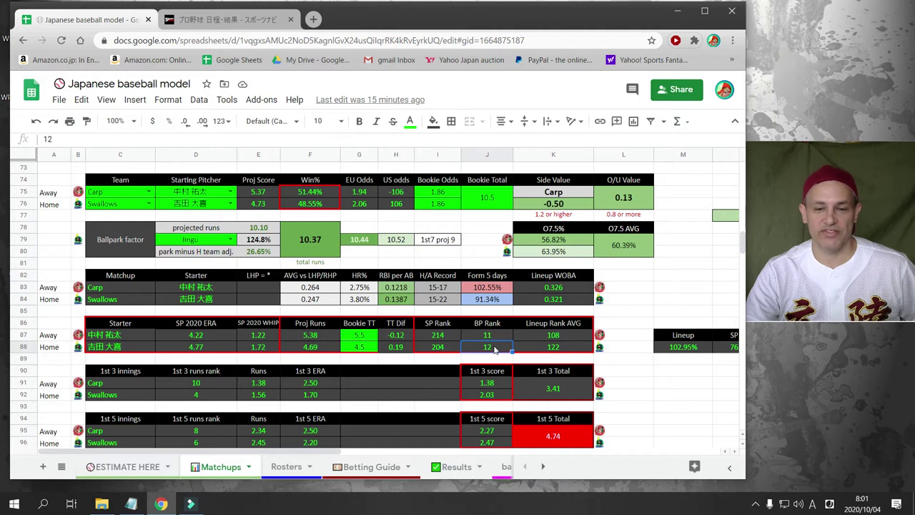
click(439, 347)
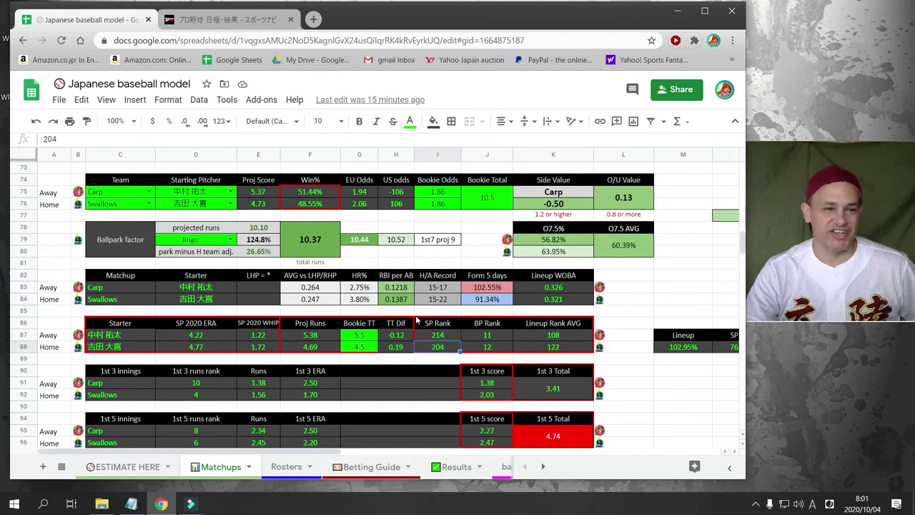
click(195, 192)
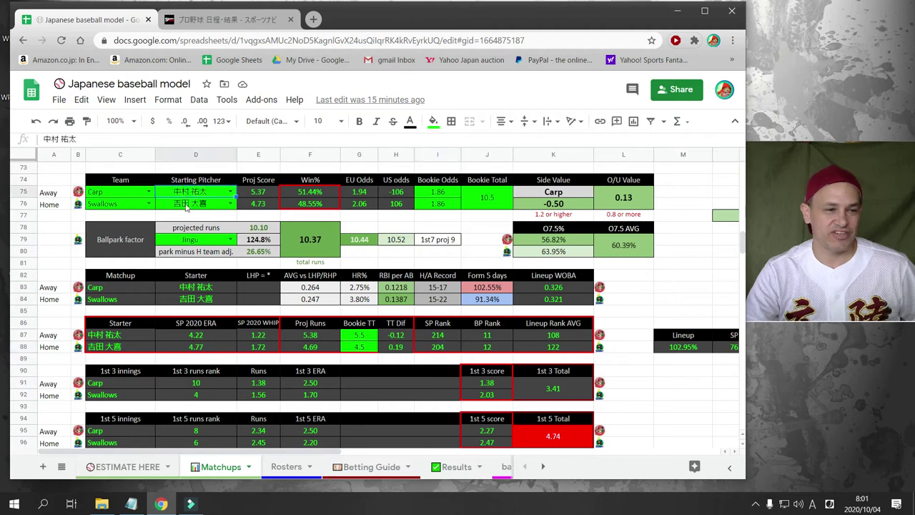
click(189, 206)
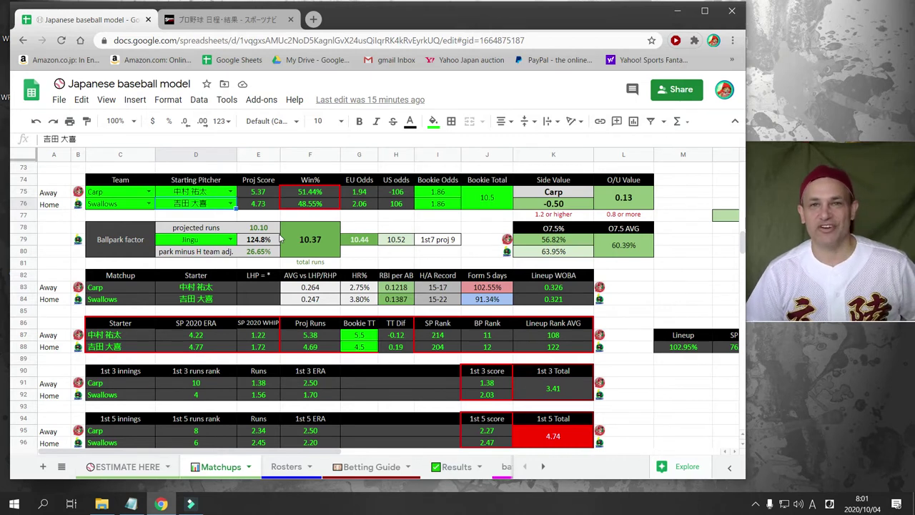
Step: Compare the Carp–Swallows projected total runs with the bookie total, and the win percentages with the bookie odds
click(321, 242)
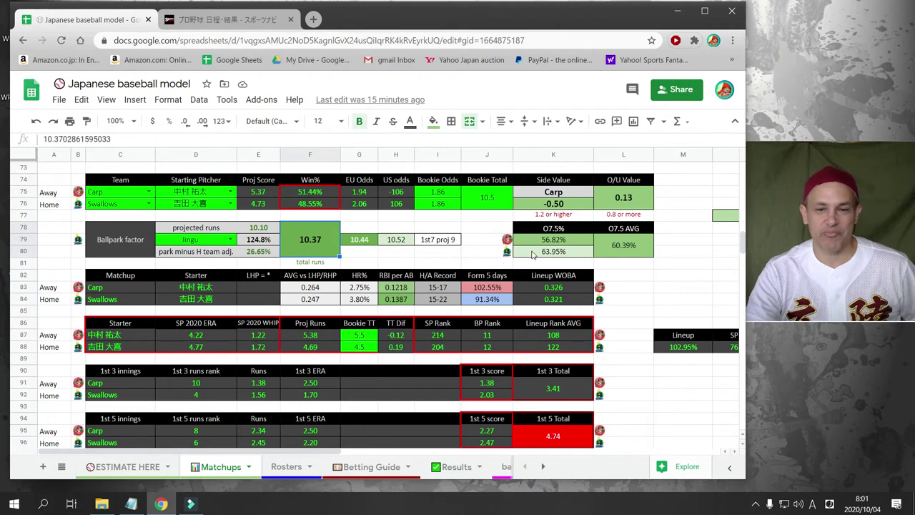
click(486, 204)
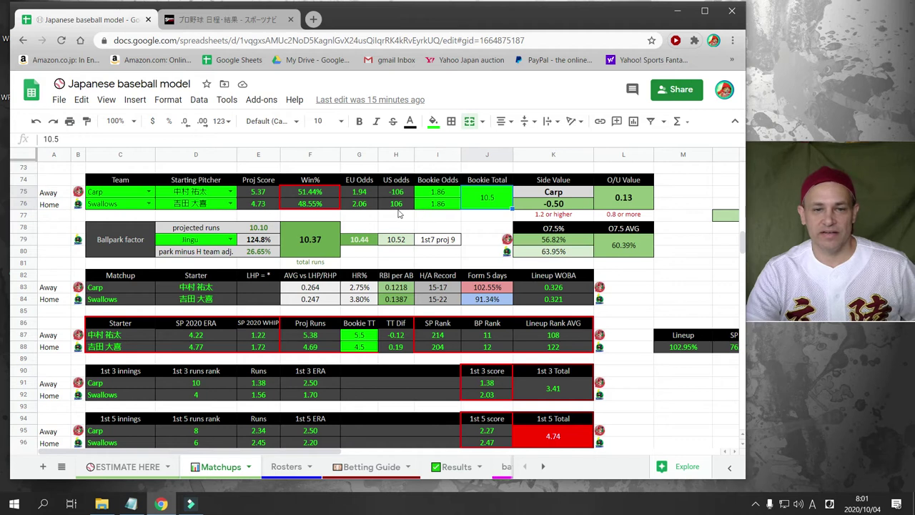
click(315, 203)
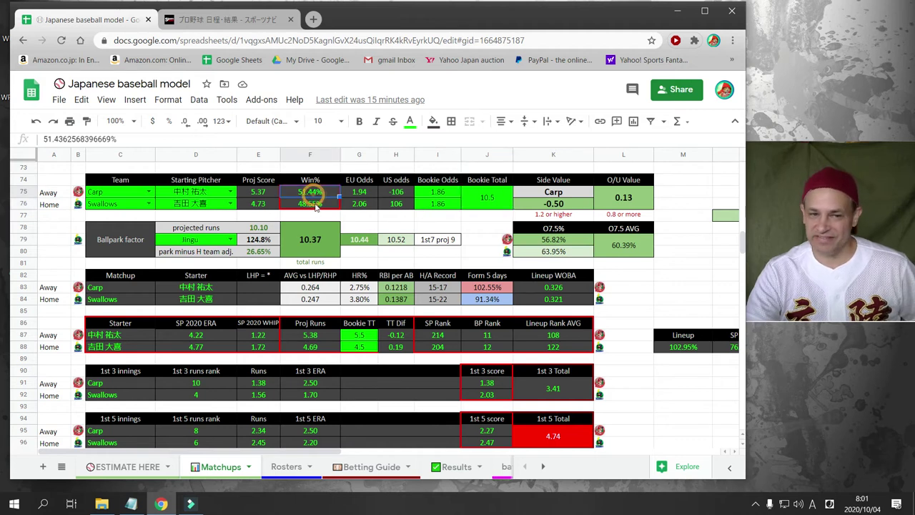
click(445, 197)
click(447, 206)
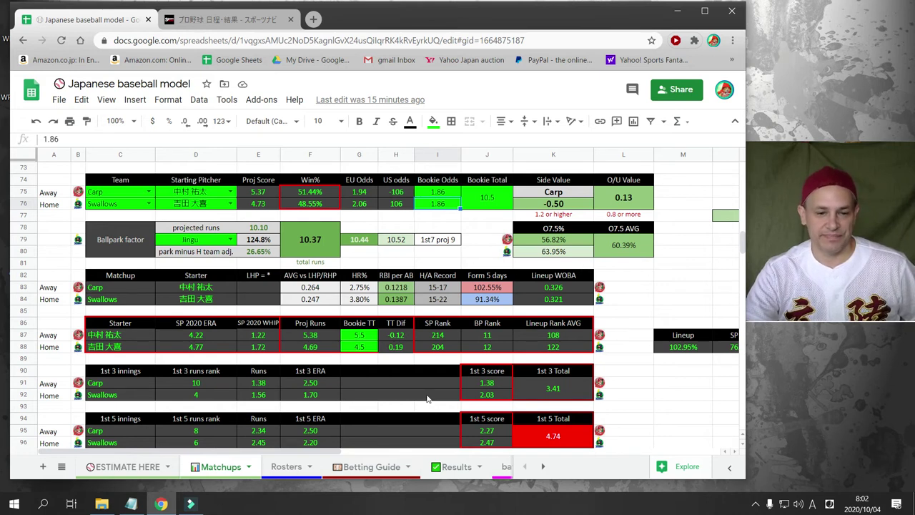
Step: Examine the Swallows' bookie team total and the first-five-innings projected total for the Carp–Swallows matchup
click(359, 347)
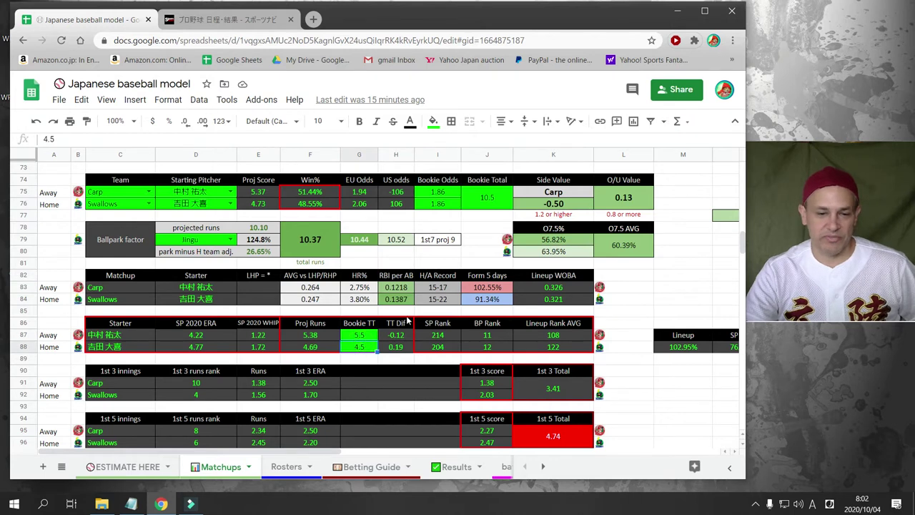
scroll(367, 346, down, 1)
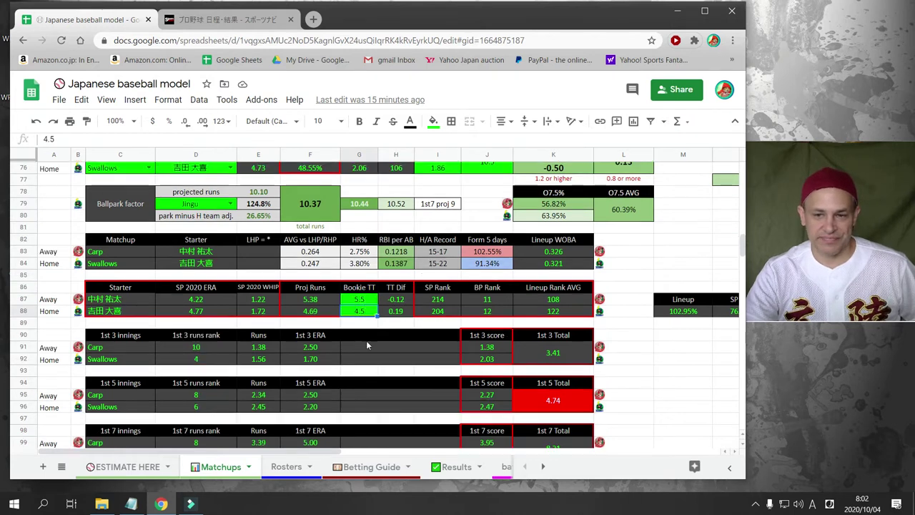
click(572, 404)
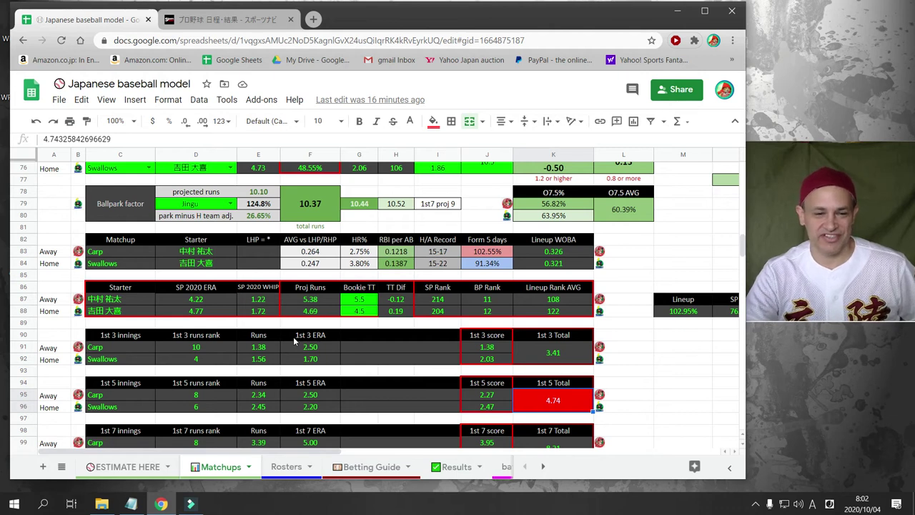
Step: Check how often the Carp and the Swallows go over 7.5 runs, including their combined average
scroll(293, 342, up, 5)
scroll(293, 342, down, 3)
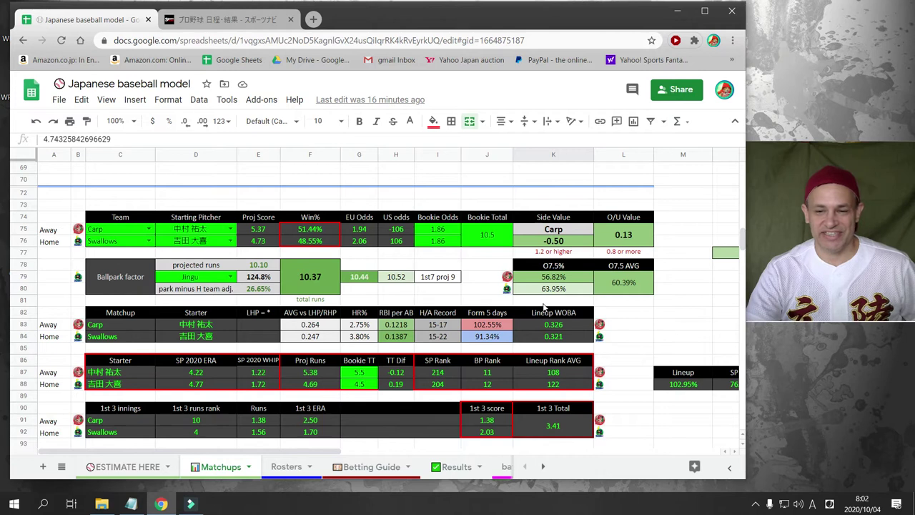
click(542, 289)
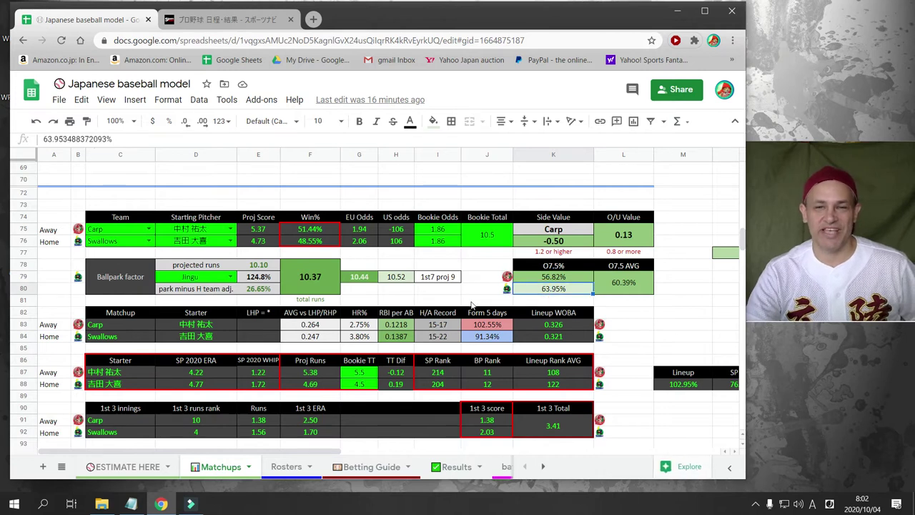
click(554, 281)
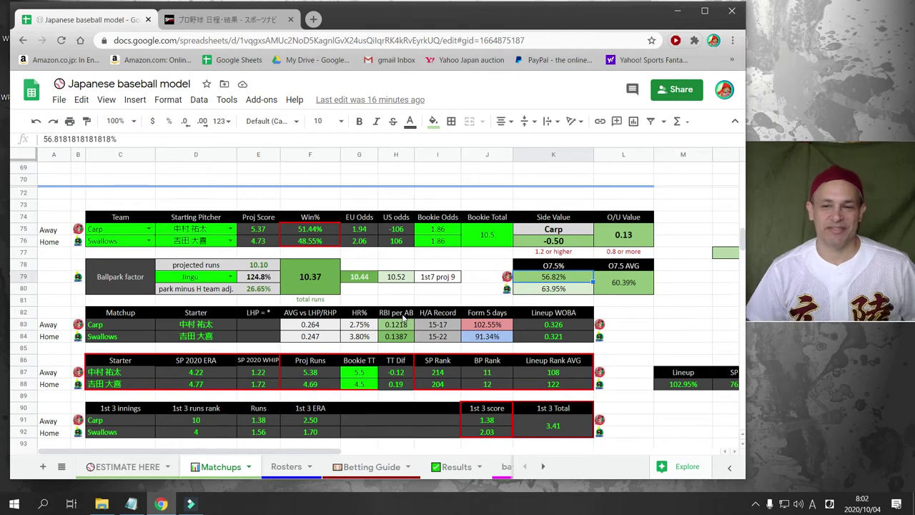
click(625, 289)
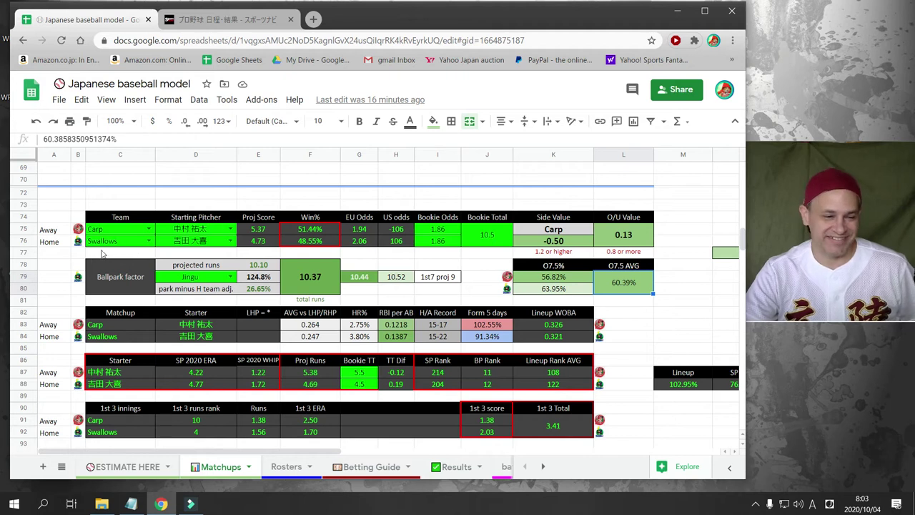
click(60, 253)
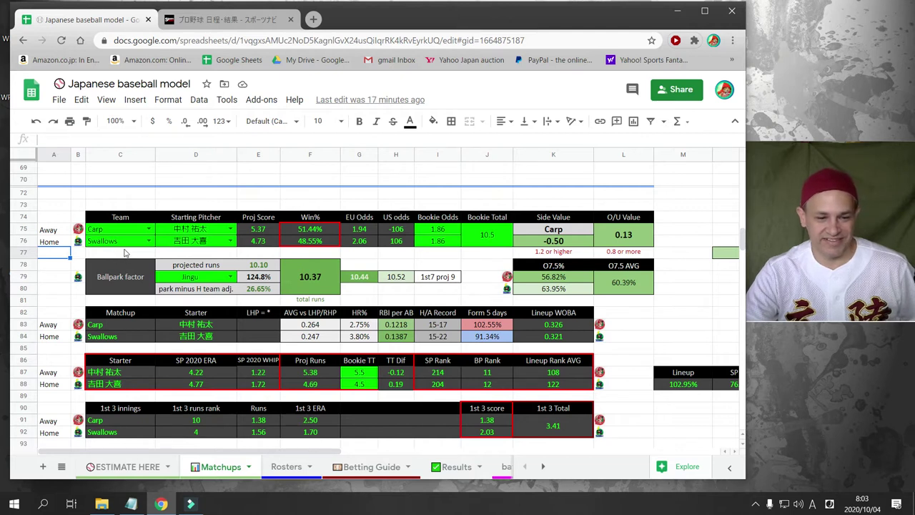
Step: Review the ballpark and both starting pitchers of the Lions–Marines matchup
scroll(123, 252, down, 5)
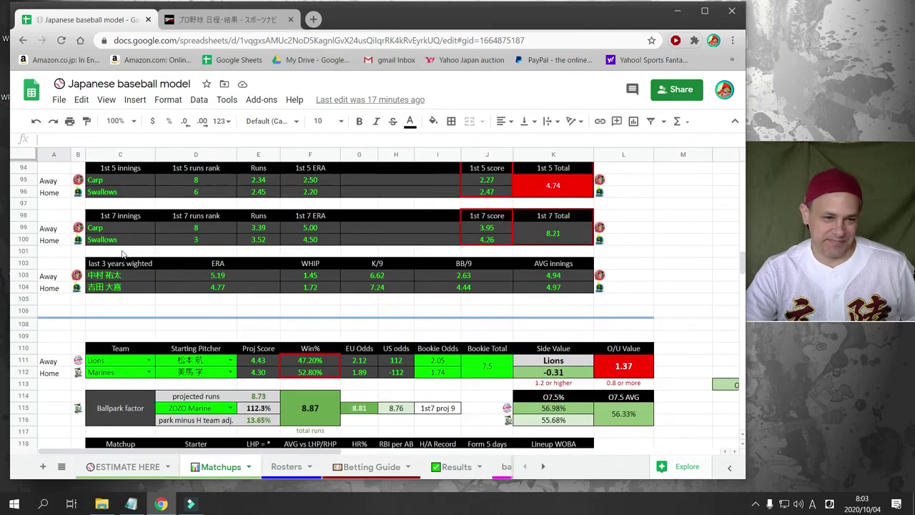
scroll(122, 251, down, 2)
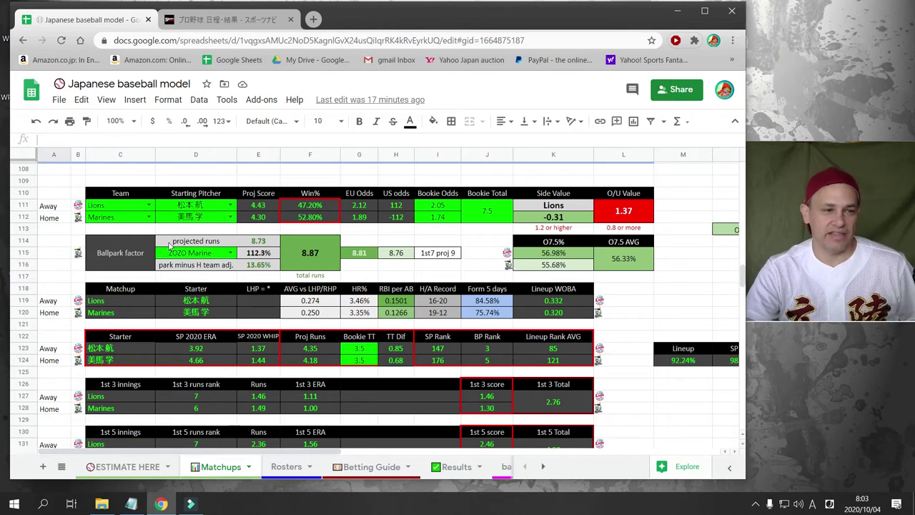
click(210, 256)
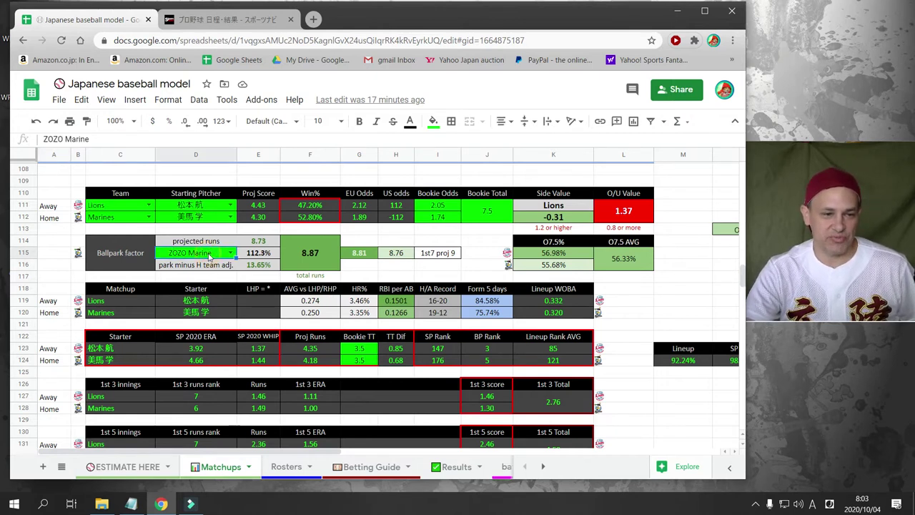
click(207, 206)
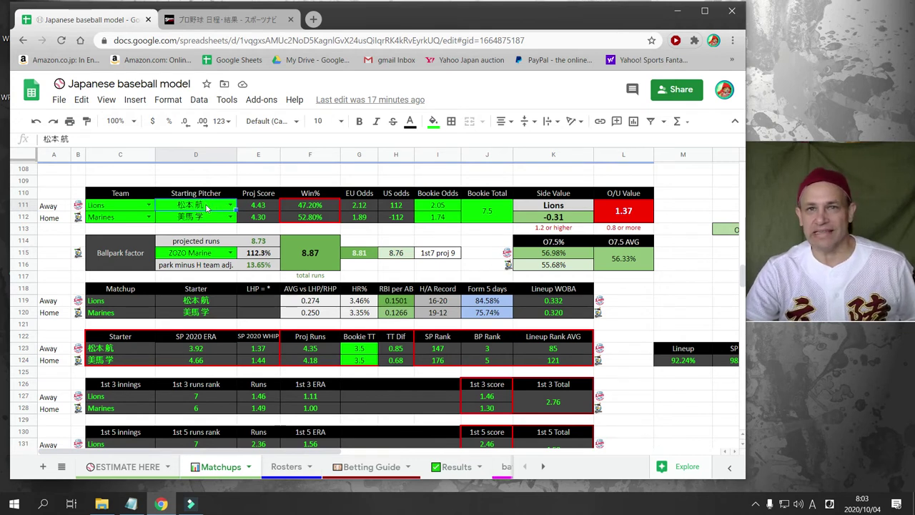
click(202, 218)
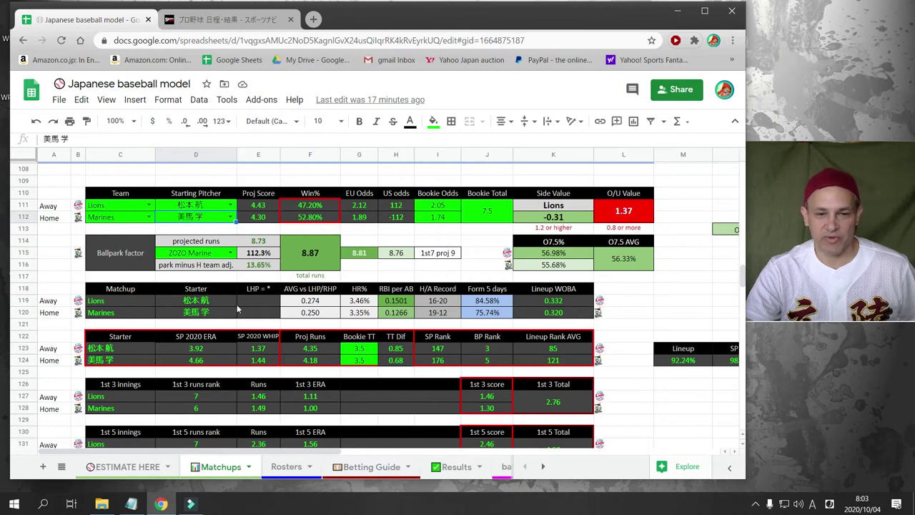
Step: Compare the Lions–Marines projected total runs with the bookie total, and the Marines' win percentage with their bookie odds
click(323, 262)
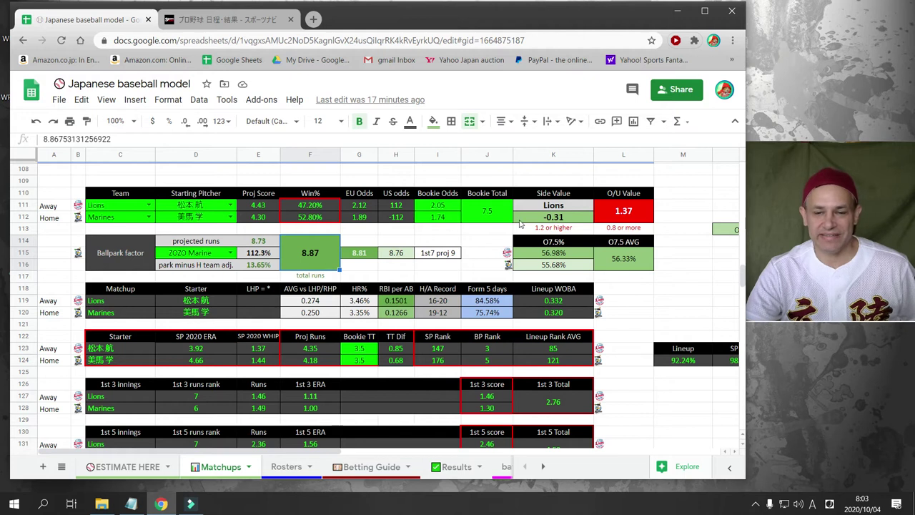
click(483, 212)
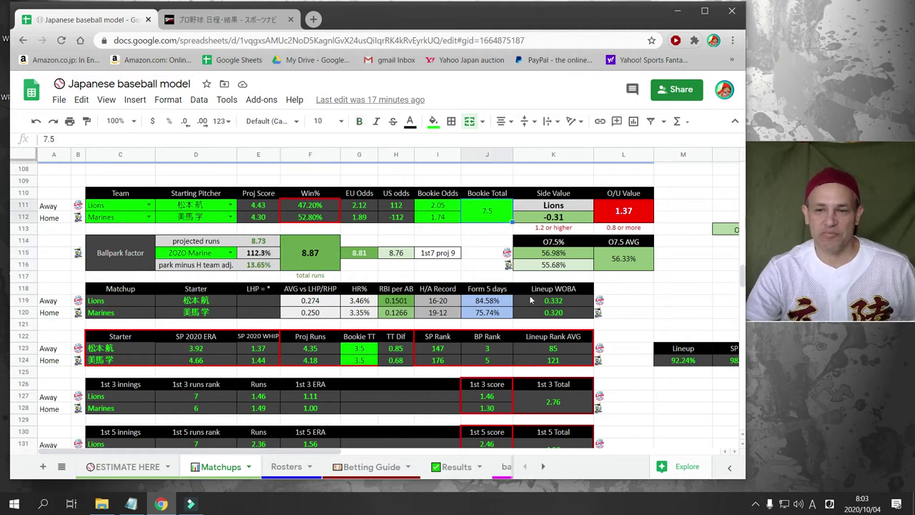
click(609, 211)
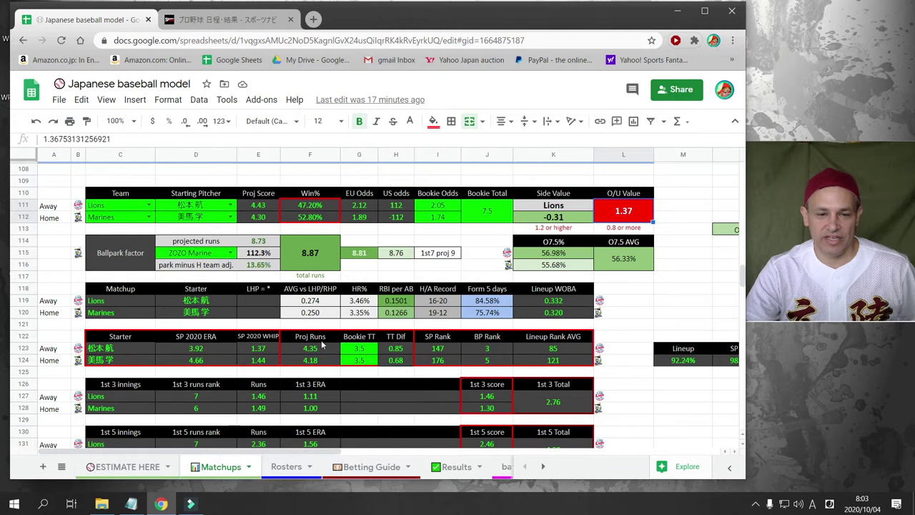
click(313, 221)
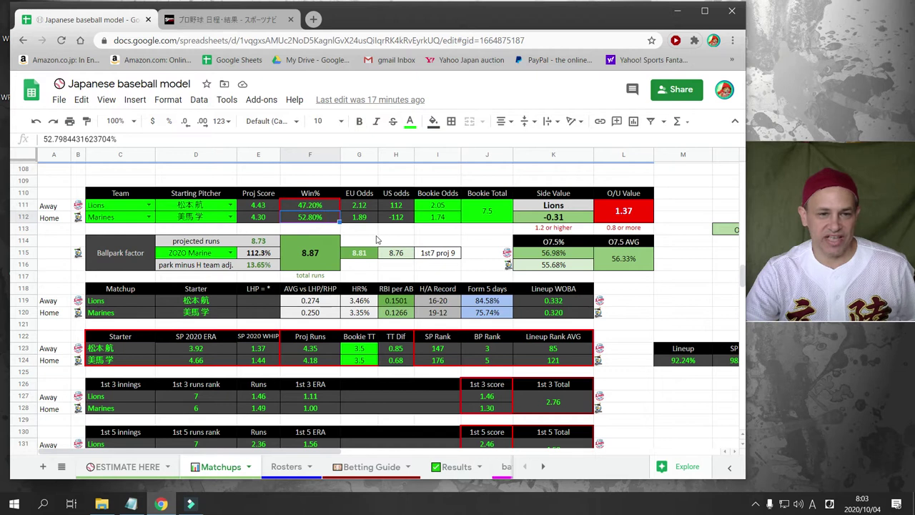
click(447, 219)
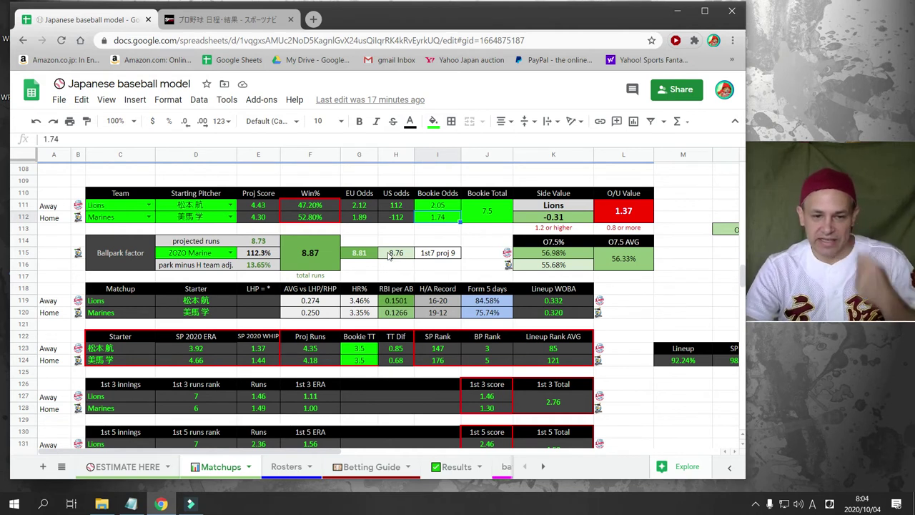
Step: Examine the Lions' bookie team total, both teams' total differences and the over/under value in the Lions–Marines matchup
click(359, 350)
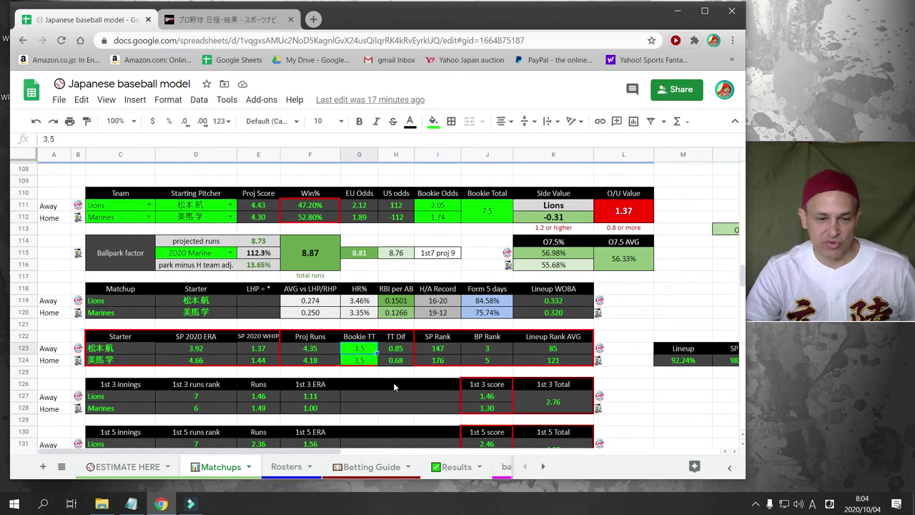
drag(392, 352, 396, 363)
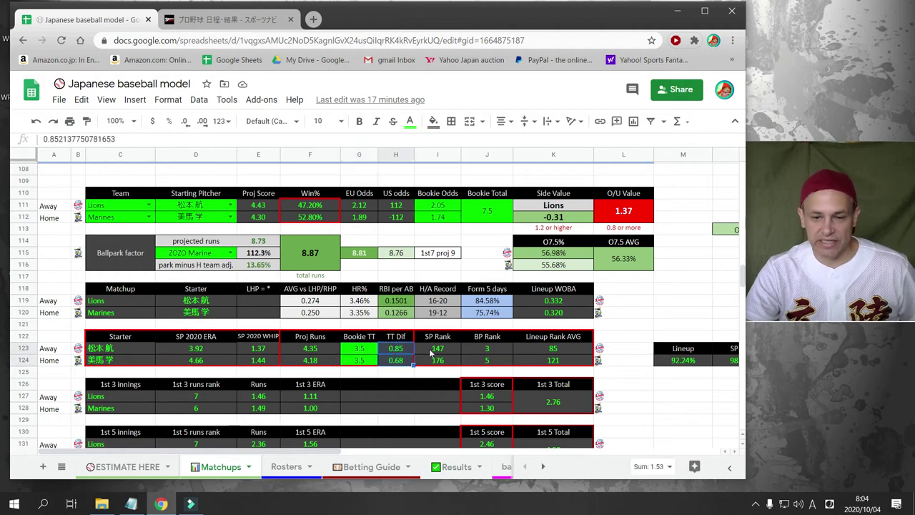
scroll(431, 353, down, 2)
scroll(430, 354, up, 2)
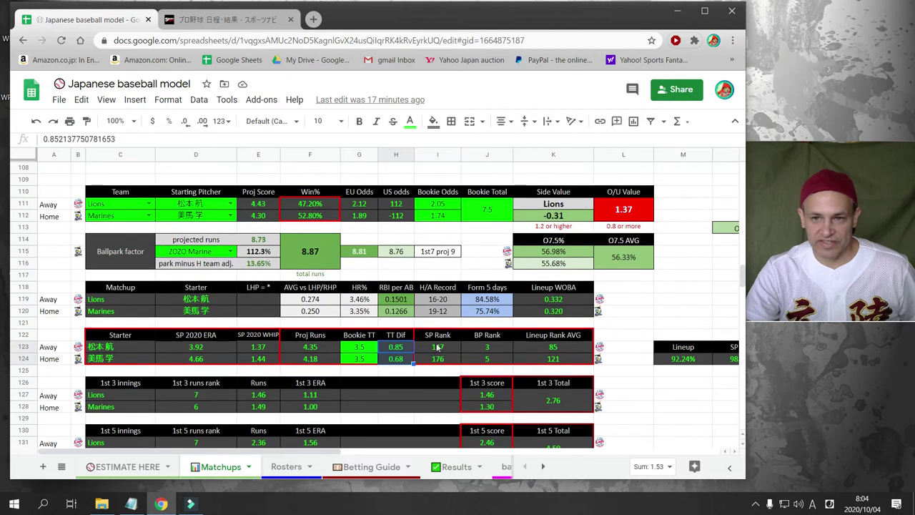
click(624, 209)
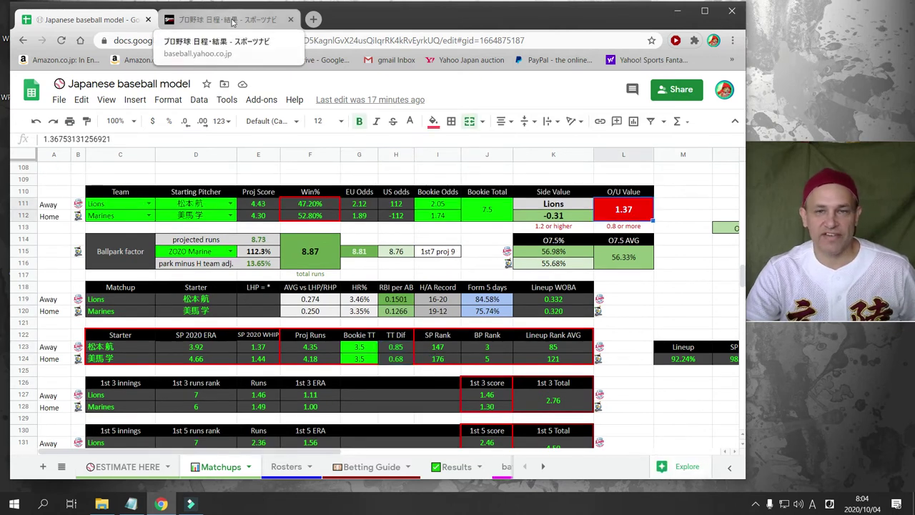
Step: Open the Marines–Lions game preview from the October 4 schedule on Yahoo's baseball site, and return to the model spreadsheet
click(232, 20)
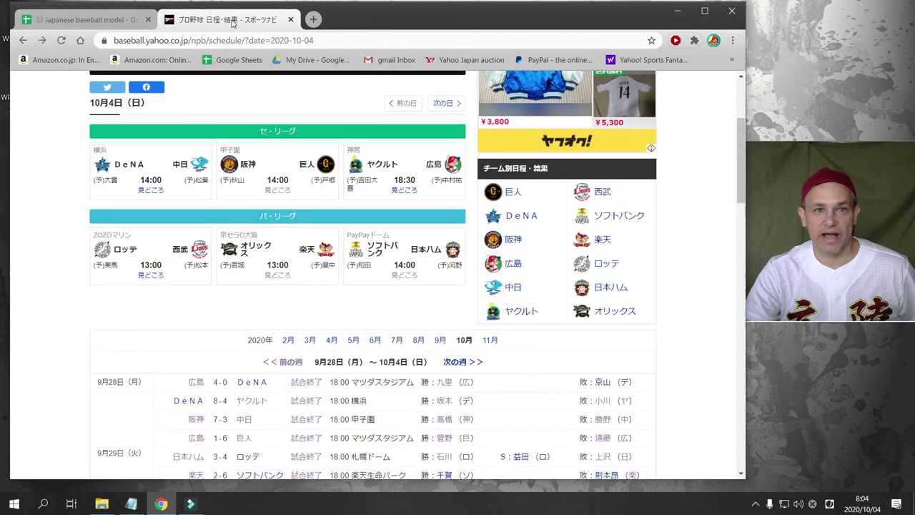
click(150, 275)
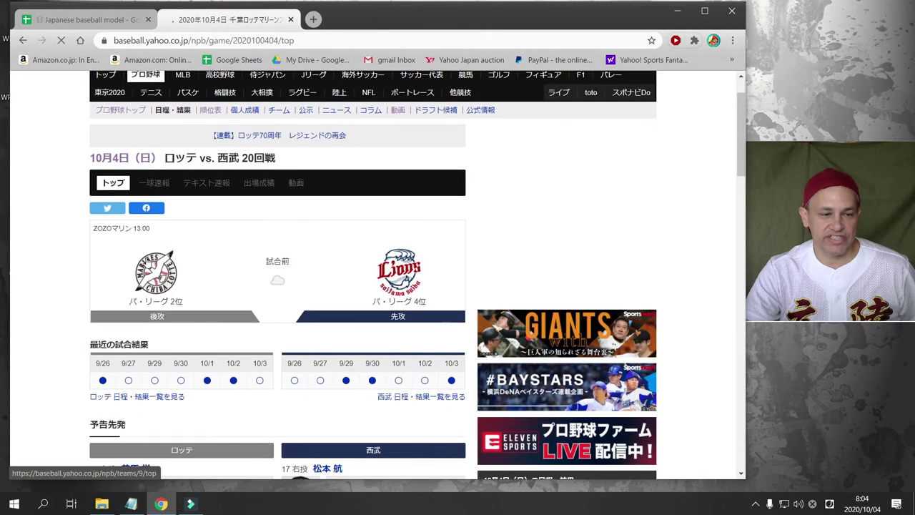
key(ctrl+shift+Tab)
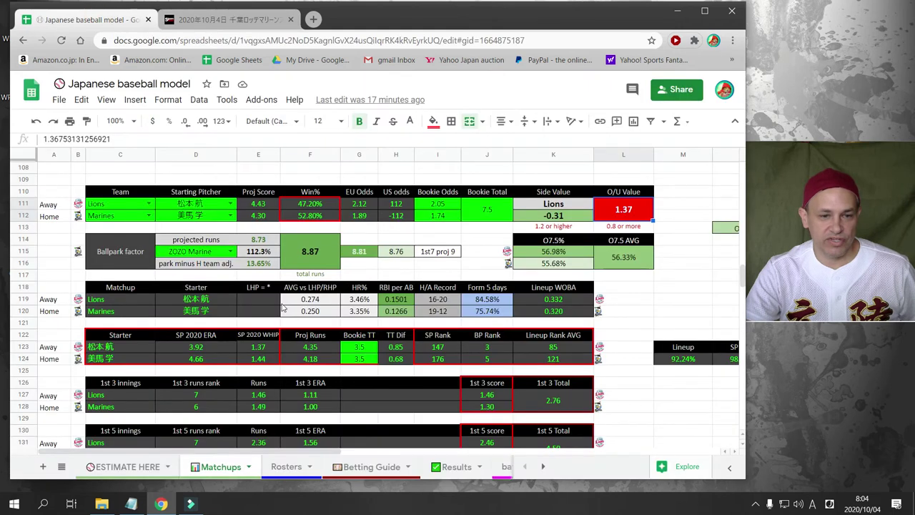
Step: Compare the Lions and Marines starters' three-year weighted ERA, WHIP, strikeouts and walks per nine innings
scroll(282, 306, down, 5)
scroll(282, 304, up, 1)
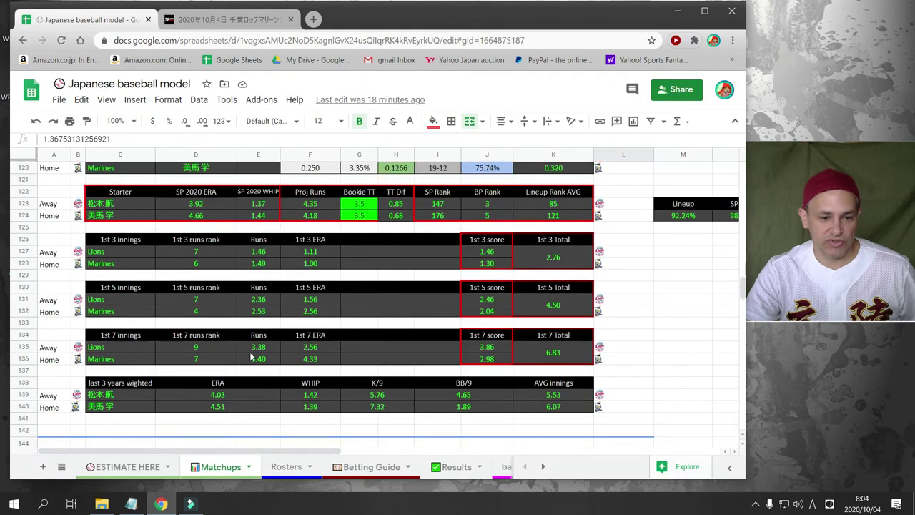
click(241, 406)
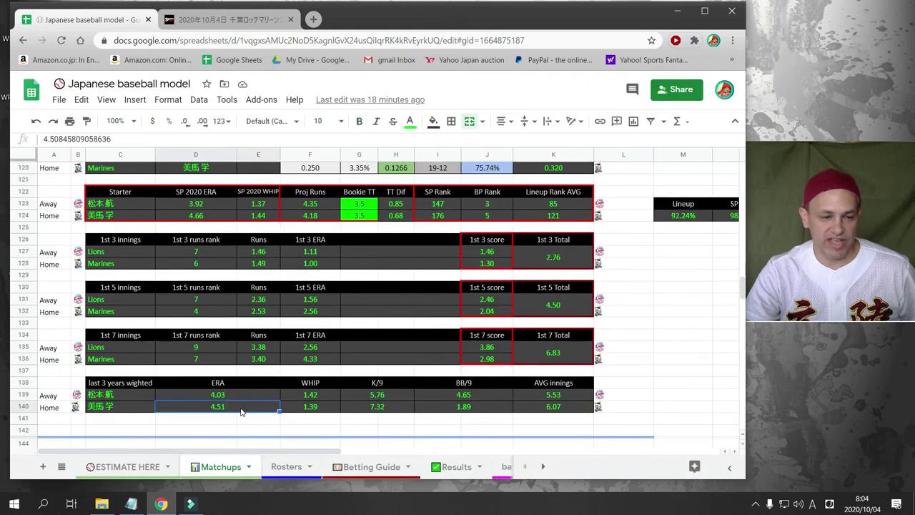
click(318, 396)
click(322, 409)
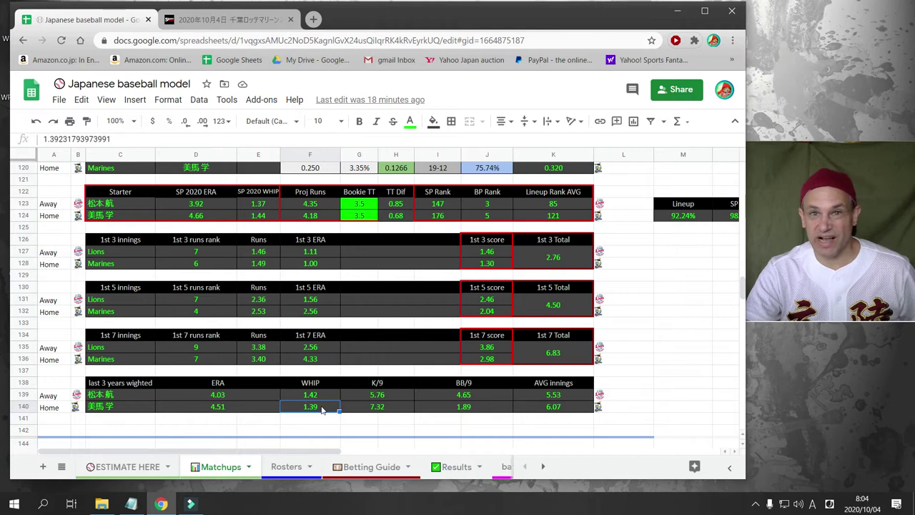
click(383, 395)
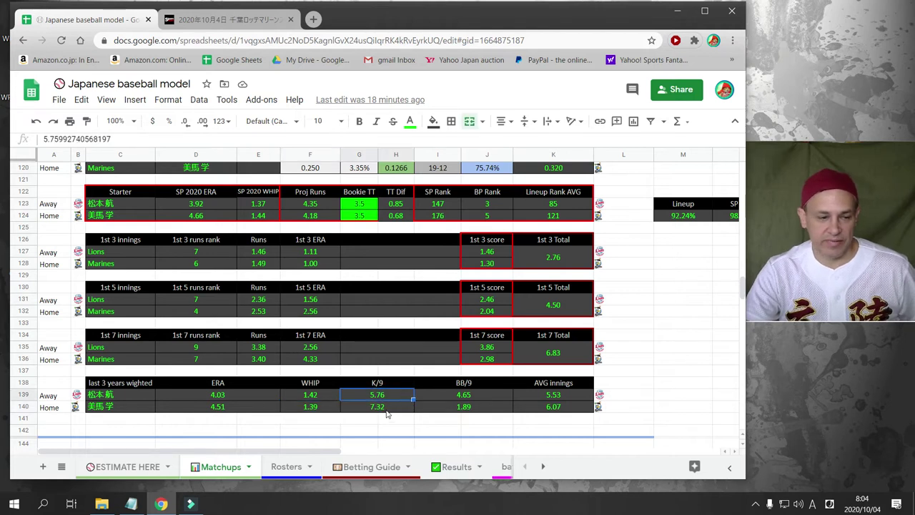
click(387, 409)
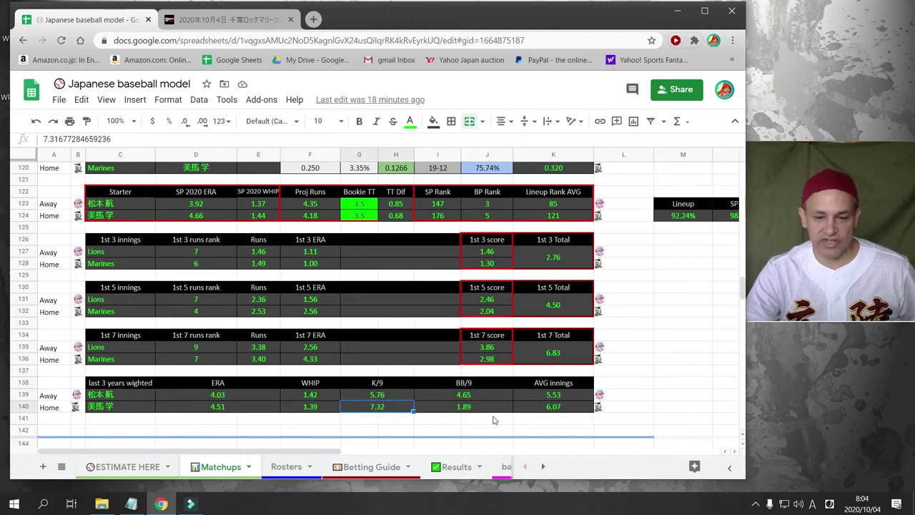
click(470, 409)
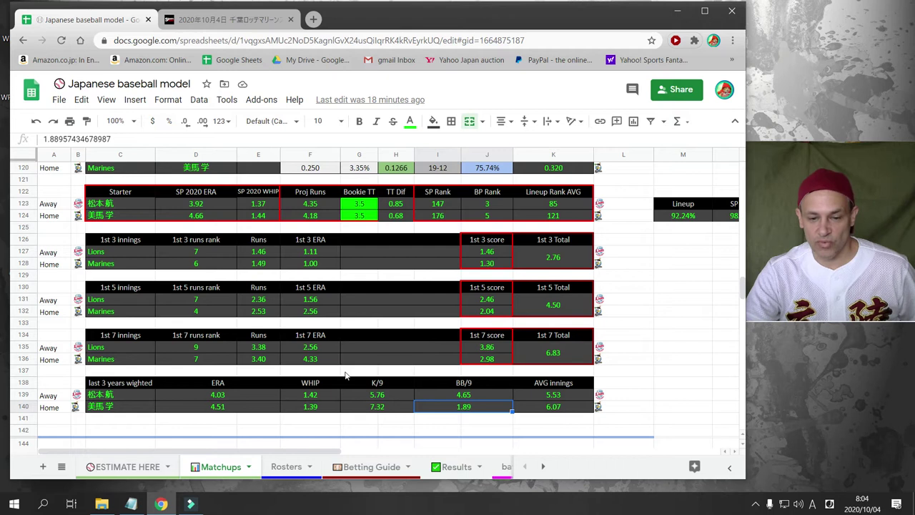
click(465, 396)
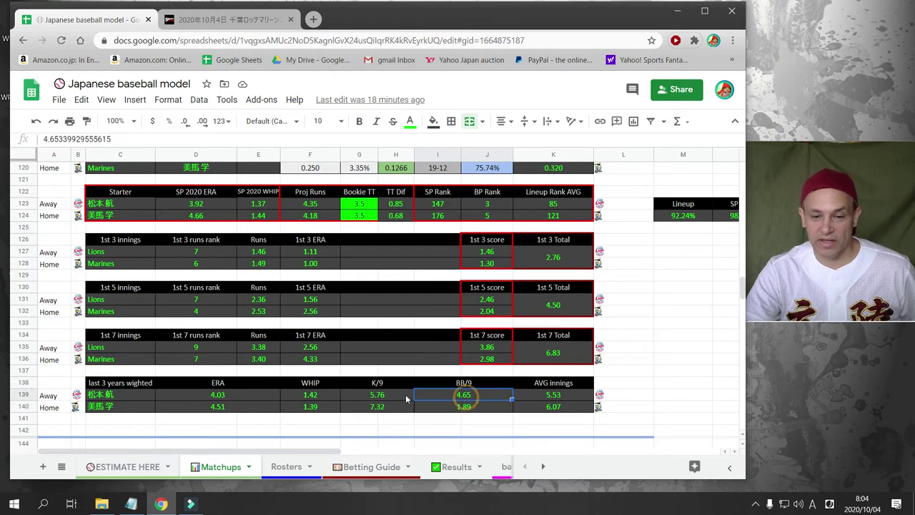
Step: Switch to the Marines–Lions game preview and check both starters' ERA and appearances against the opposing team
click(239, 20)
scroll(204, 210, down, 3)
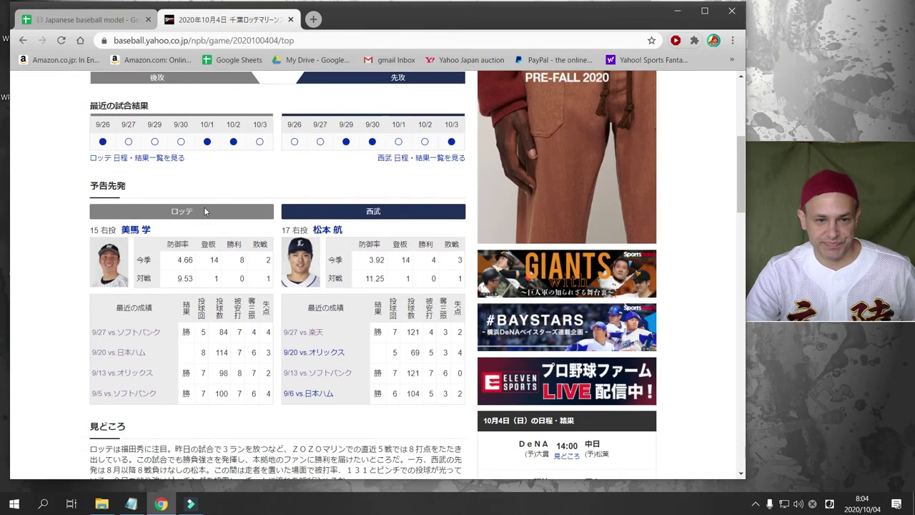
scroll(206, 212, down, 1)
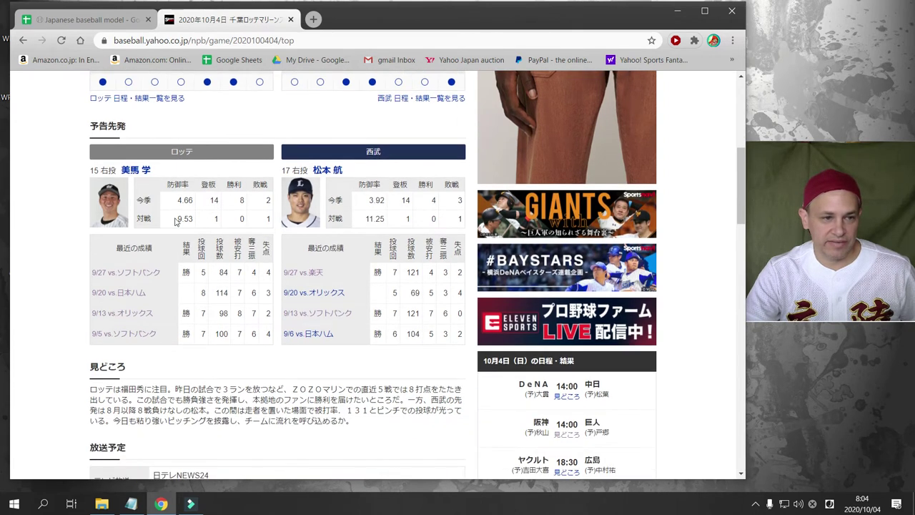
drag(212, 221, 277, 226)
click(180, 220)
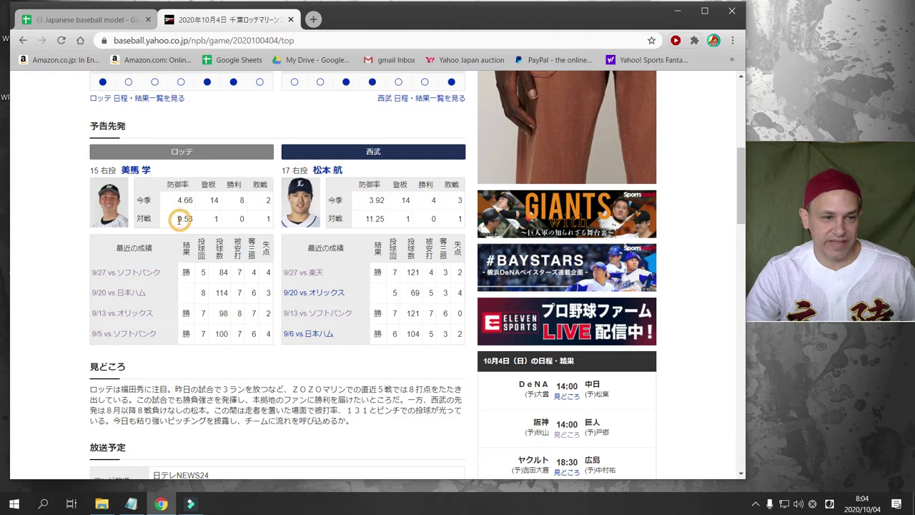
double_click(182, 219)
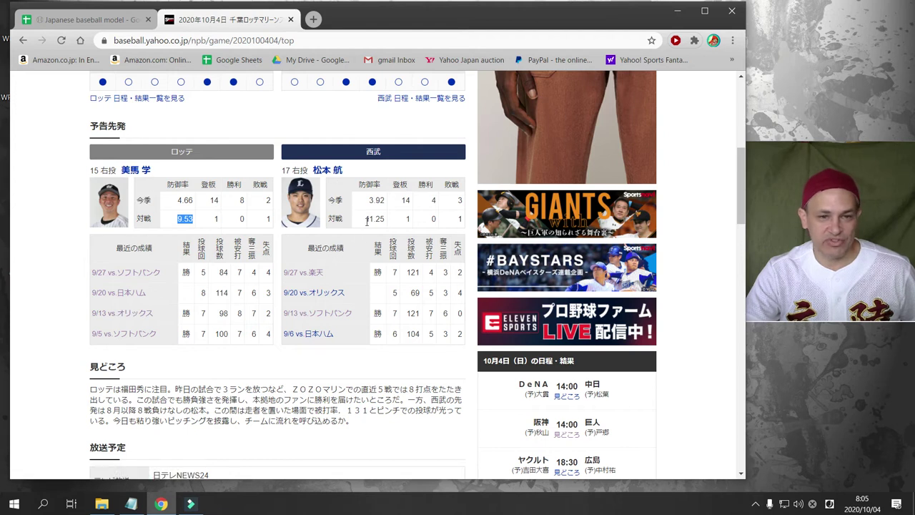
double_click(408, 219)
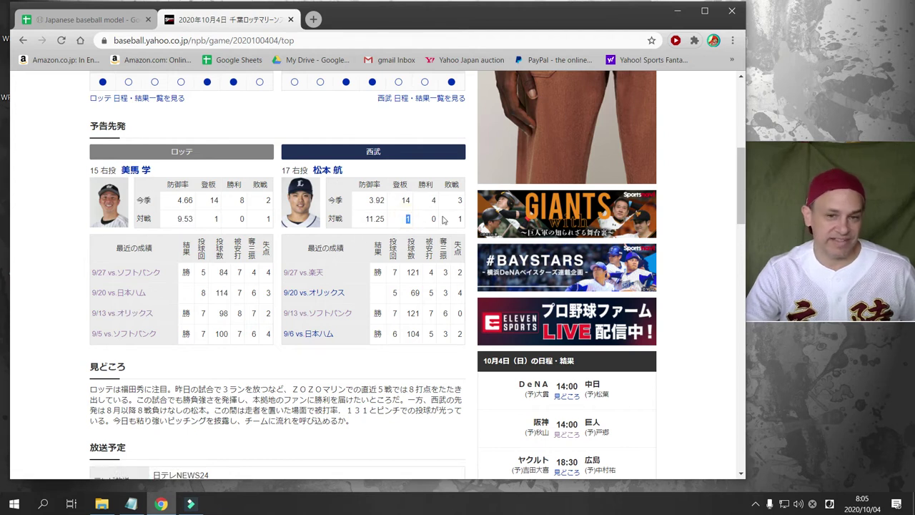
double_click(374, 218)
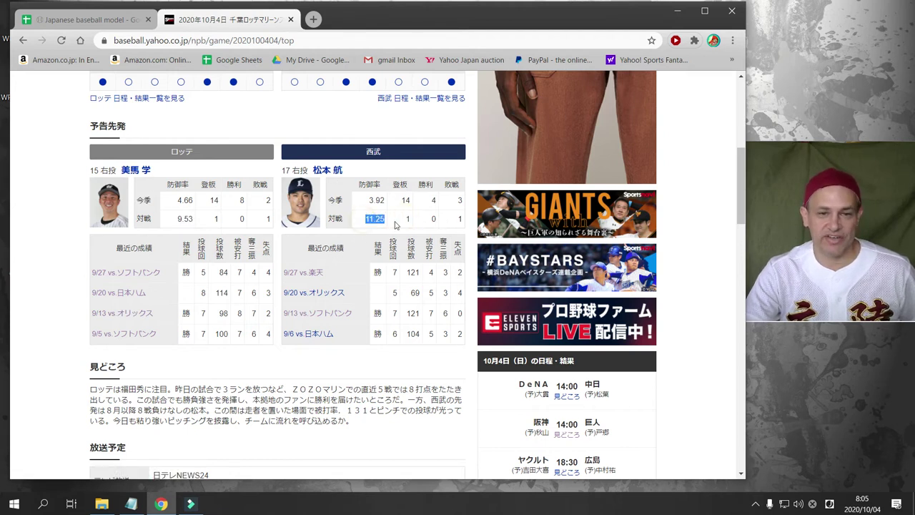
click(246, 218)
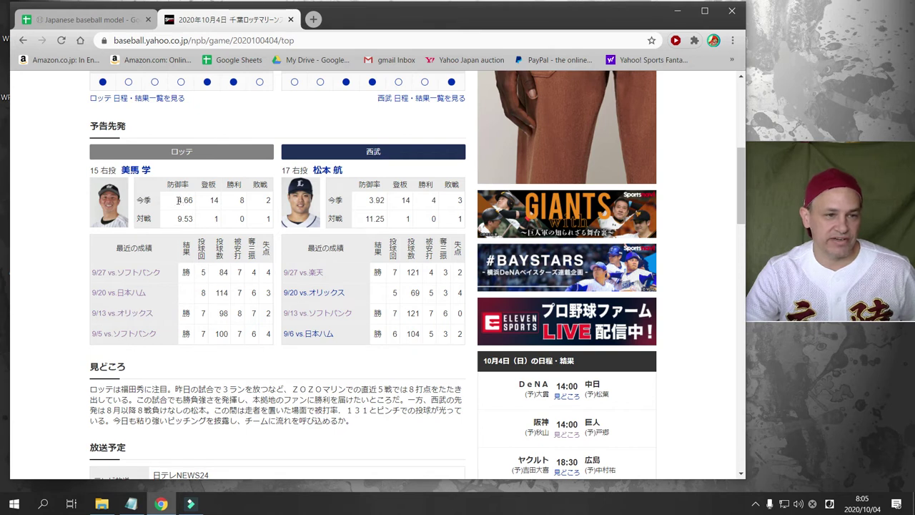
Step: Compare the current-season ERAs of the Marines and Lions starters in the game preview
drag(179, 200, 192, 201)
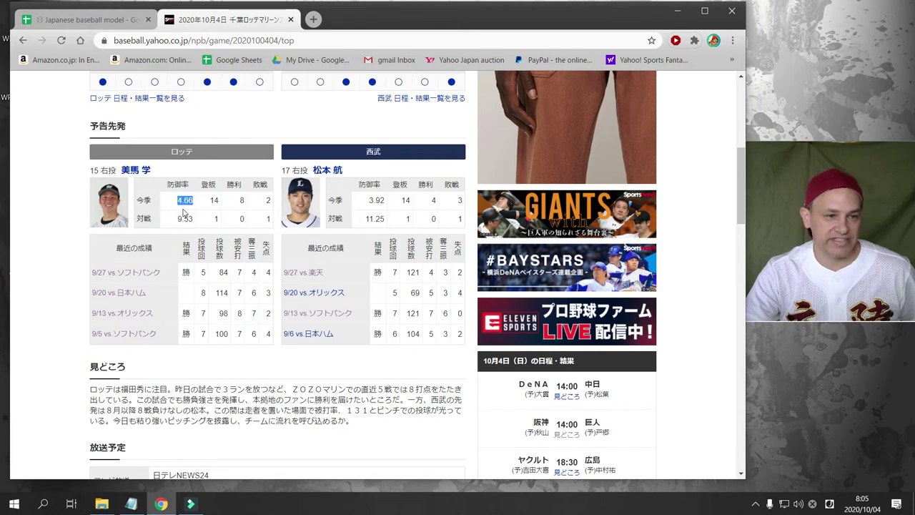
drag(368, 201, 386, 205)
click(377, 209)
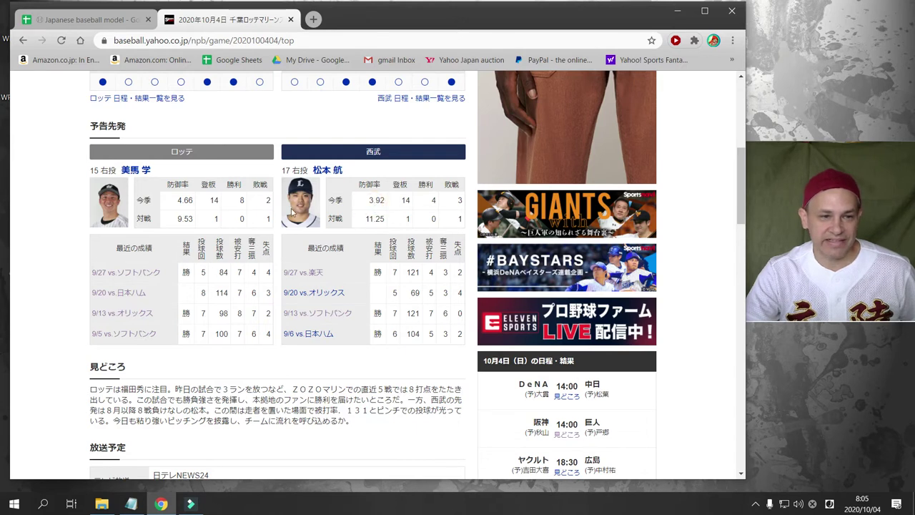
click(223, 208)
drag(351, 208, 377, 204)
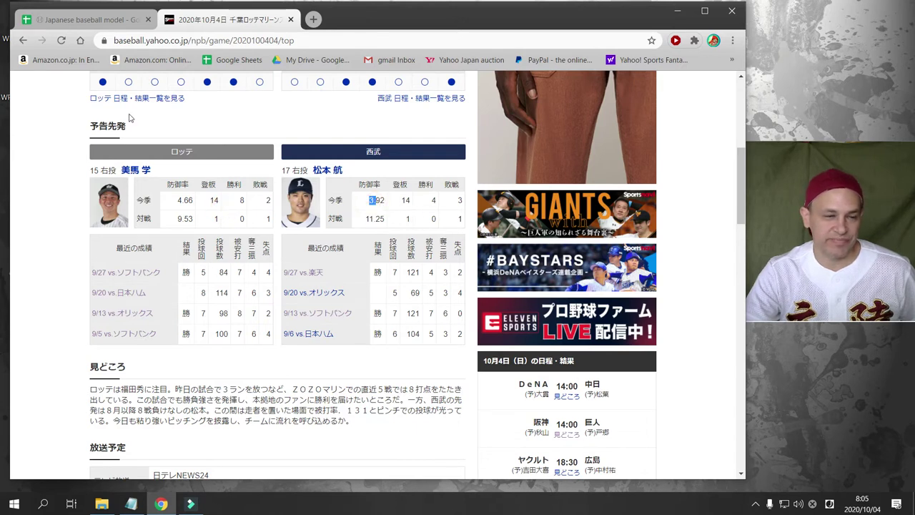
click(222, 202)
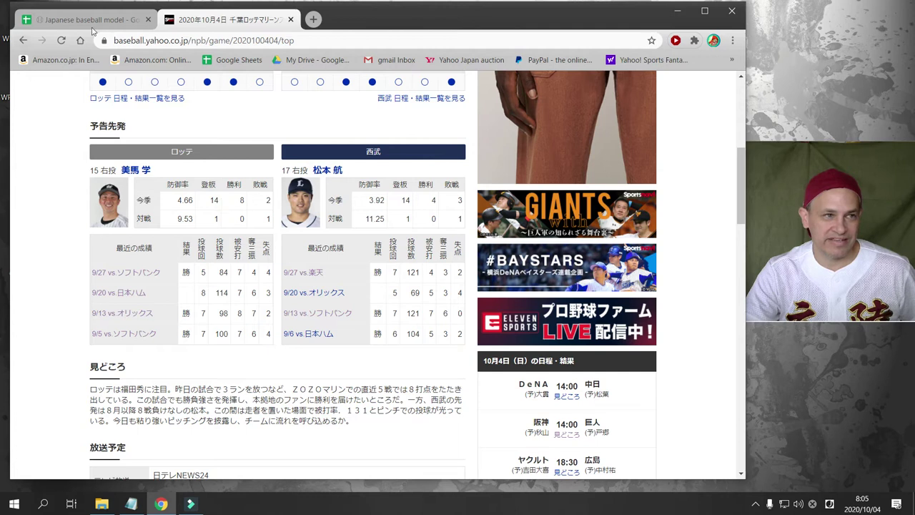
Step: Return to the model spreadsheet and review the Lions–Marines bookie total, both teams' five-day form and the over 7.5 odds
click(97, 20)
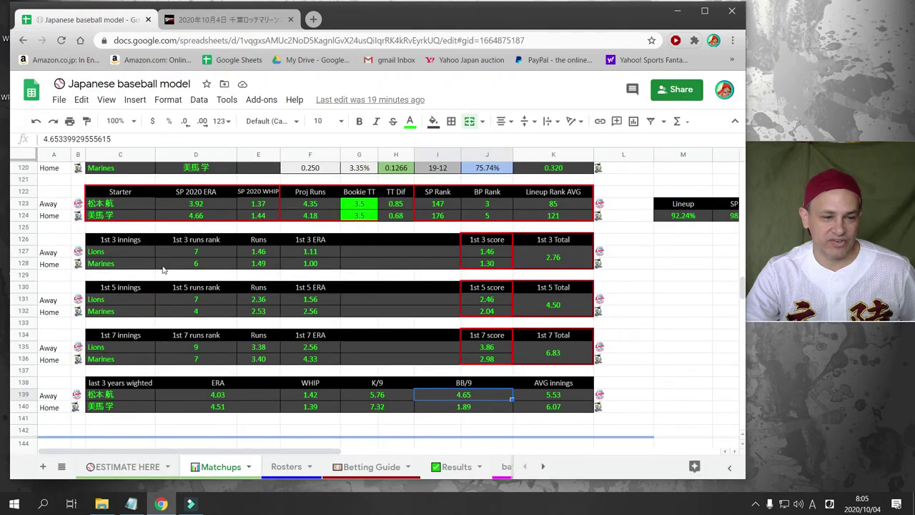
scroll(214, 344, up, 4)
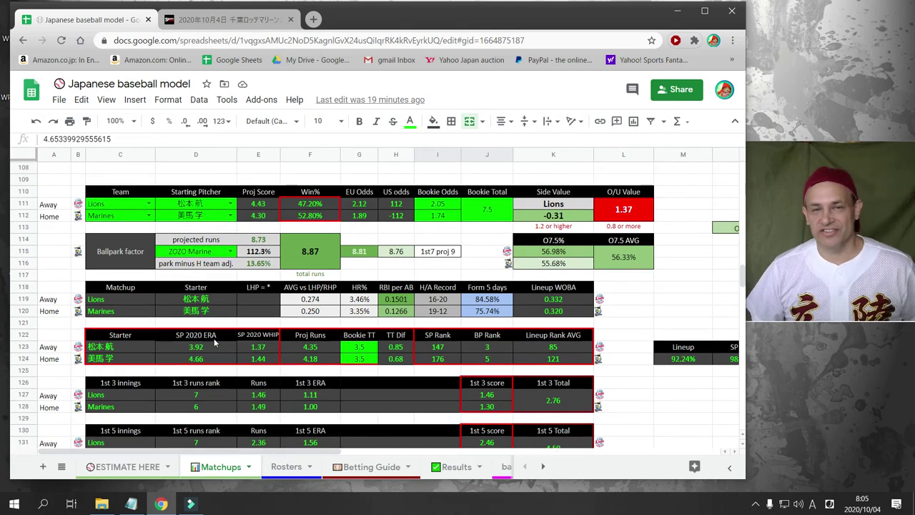
click(489, 212)
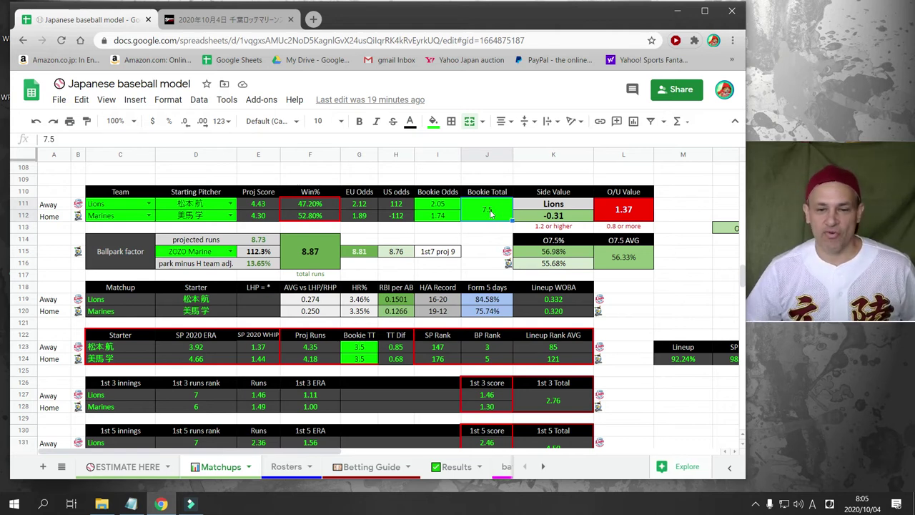
drag(489, 300, 487, 315)
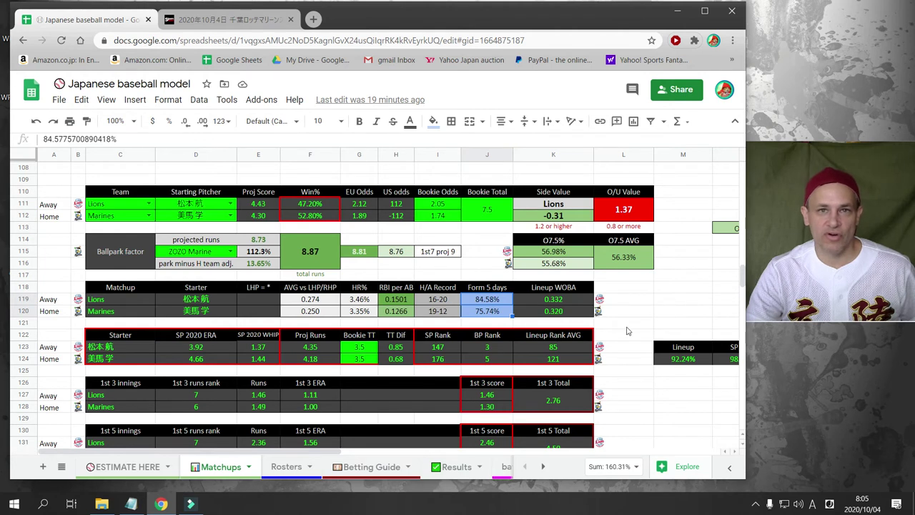
click(112, 215)
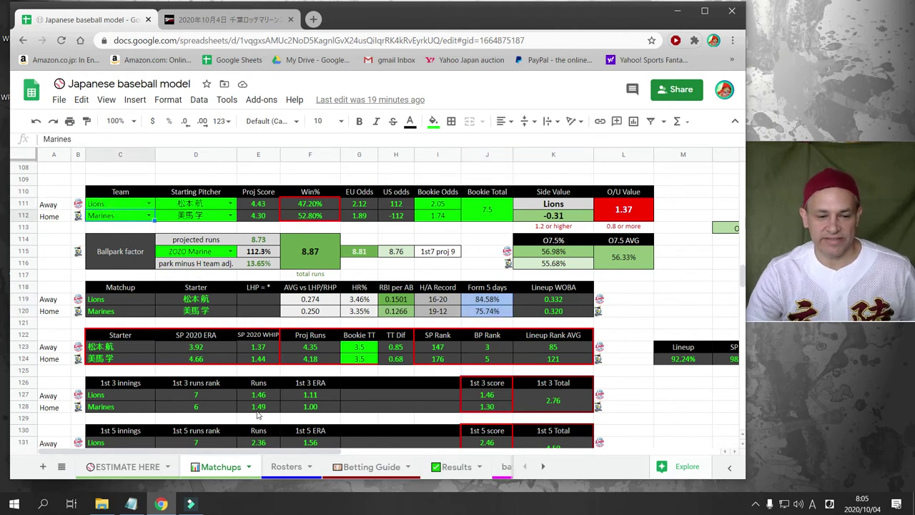
drag(293, 452, 381, 455)
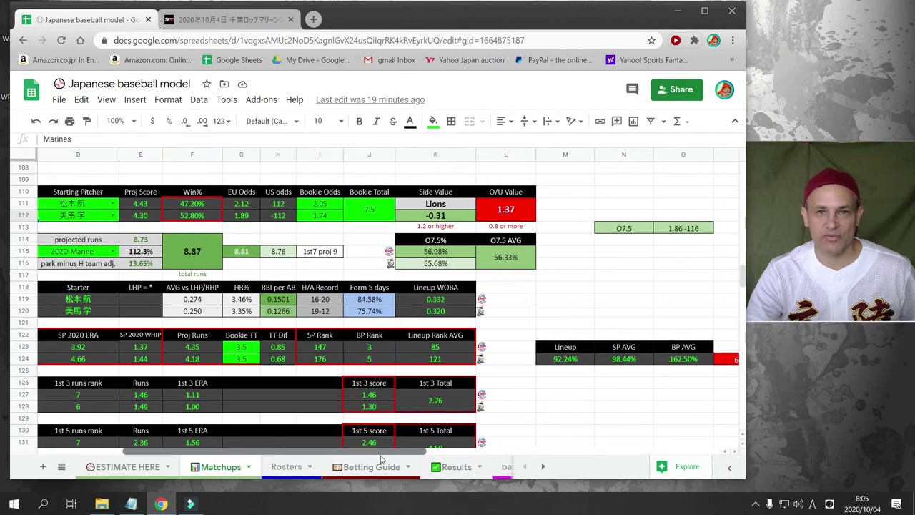
drag(382, 458, 344, 458)
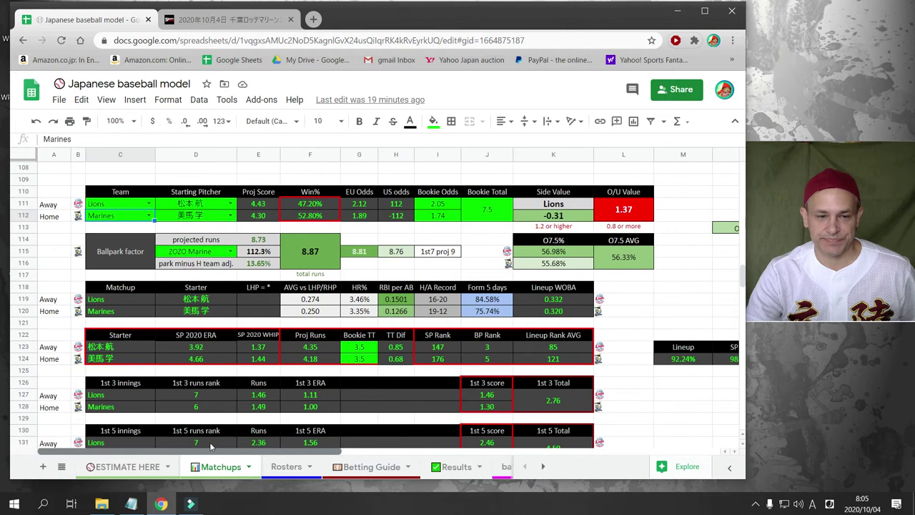
Step: View the Eagles–Buffaloes matchup in the spreadsheet, and open that game's preview on Yahoo's baseball site to see the announced starters
scroll(190, 306, down, 10)
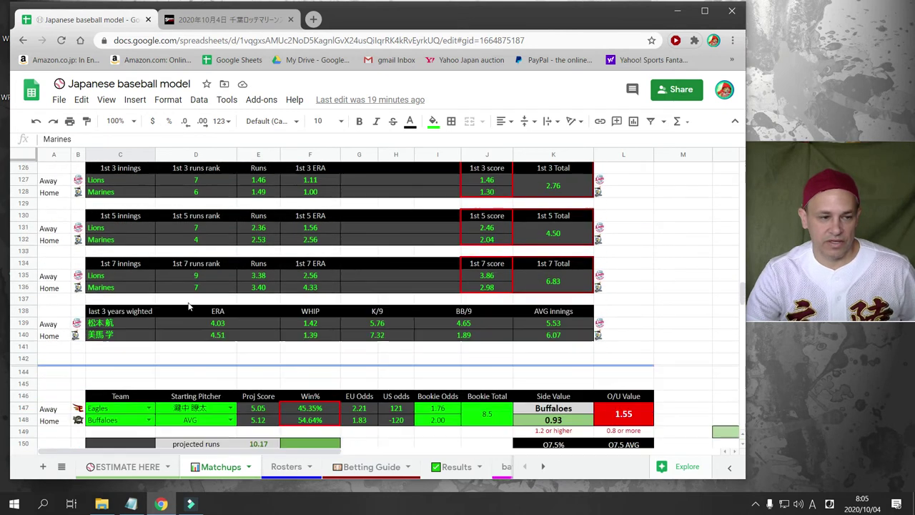
scroll(190, 306, down, 1)
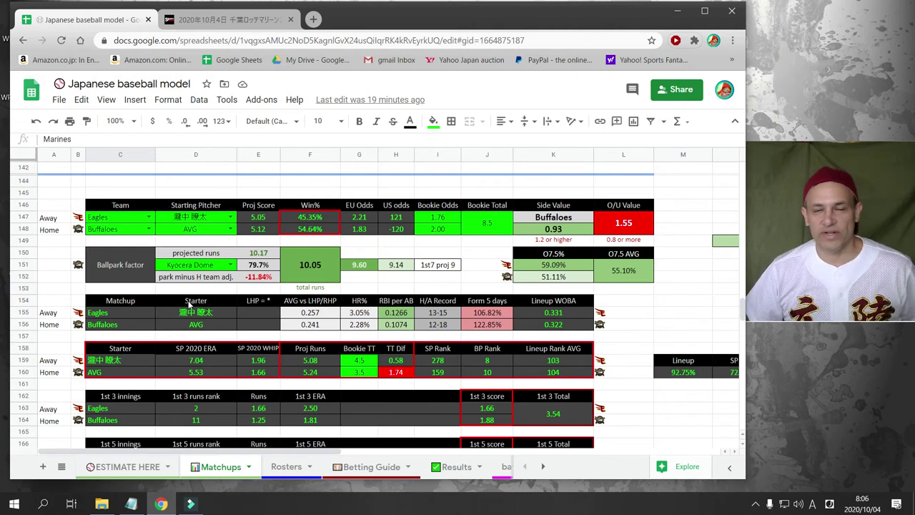
click(214, 19)
click(22, 41)
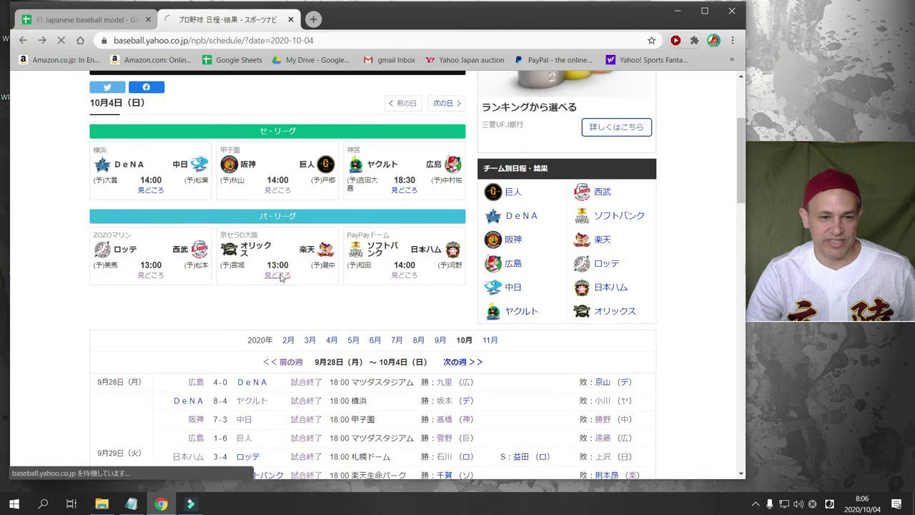
click(278, 276)
scroll(354, 351, down, 3)
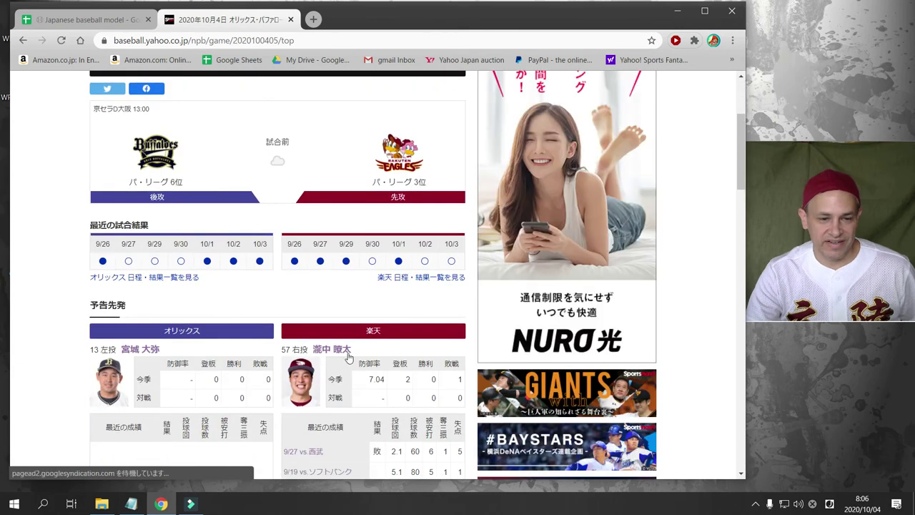
Step: Check the Buffaloes starter's player profile and current-season pitching stats, and return to the game preview
click(148, 351)
scroll(189, 284, down, 2)
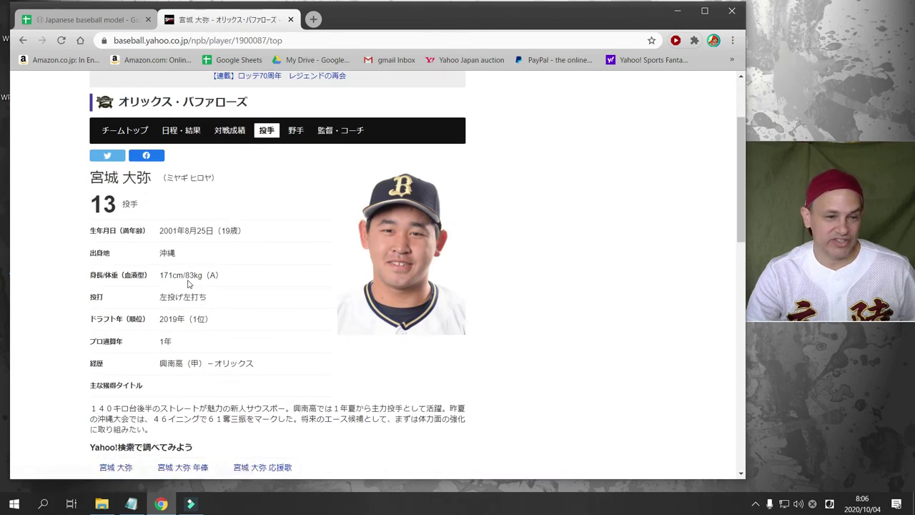
scroll(189, 284, down, 2)
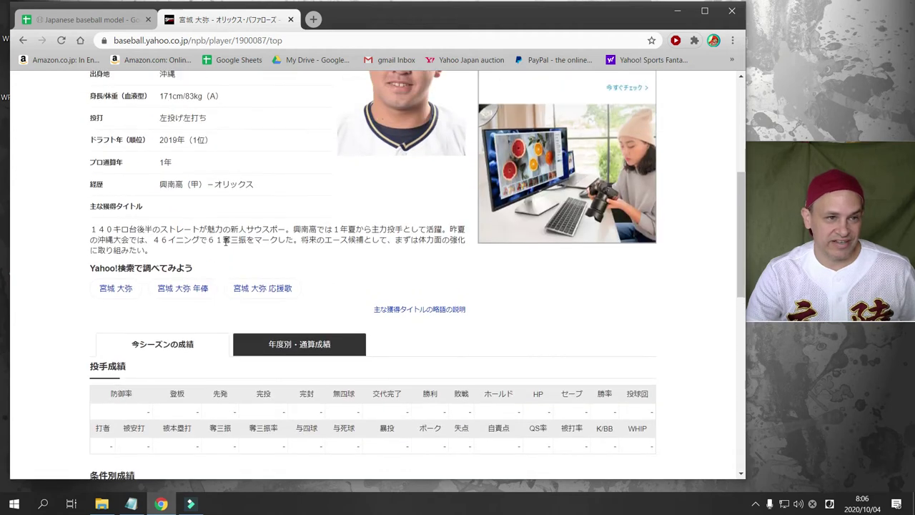
click(23, 40)
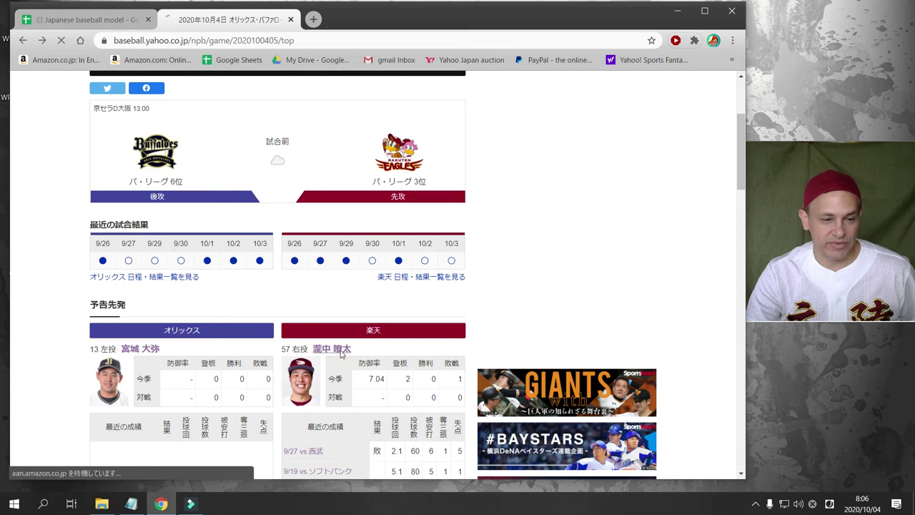
Step: Check the Eagles starter's year-by-year and career ERA and WHIP on his player profile, and return to the game preview
click(341, 350)
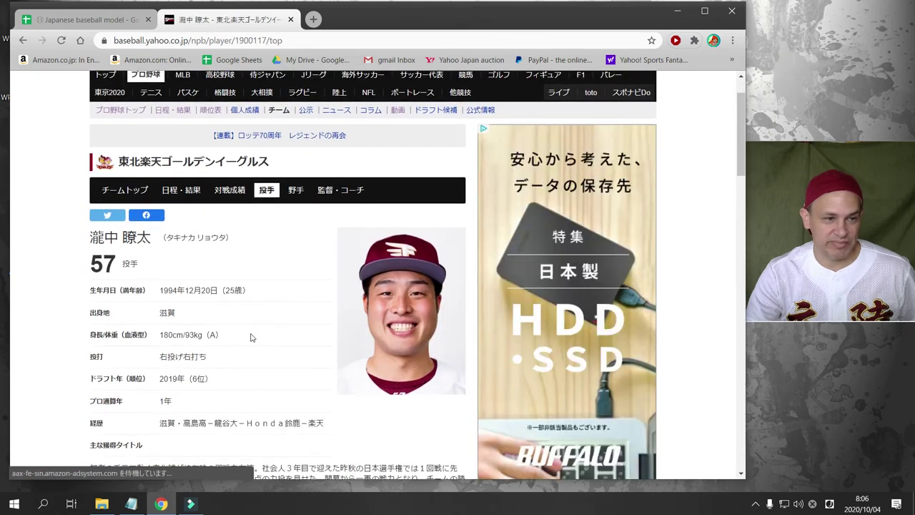
scroll(224, 322, down, 3)
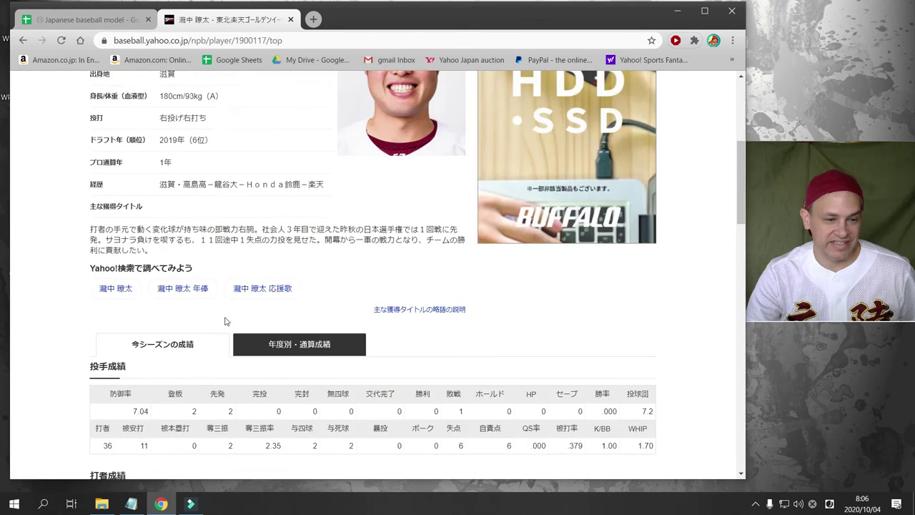
scroll(224, 322, down, 2)
click(298, 161)
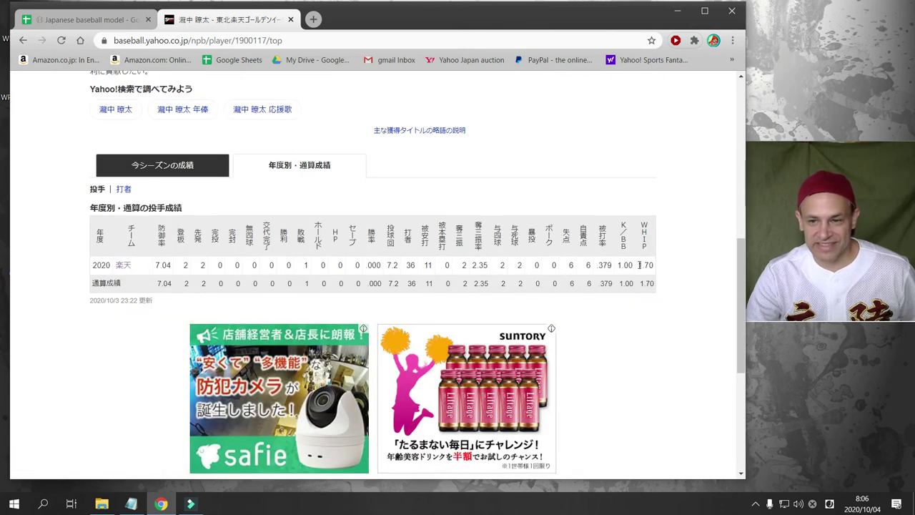
drag(640, 264, 662, 271)
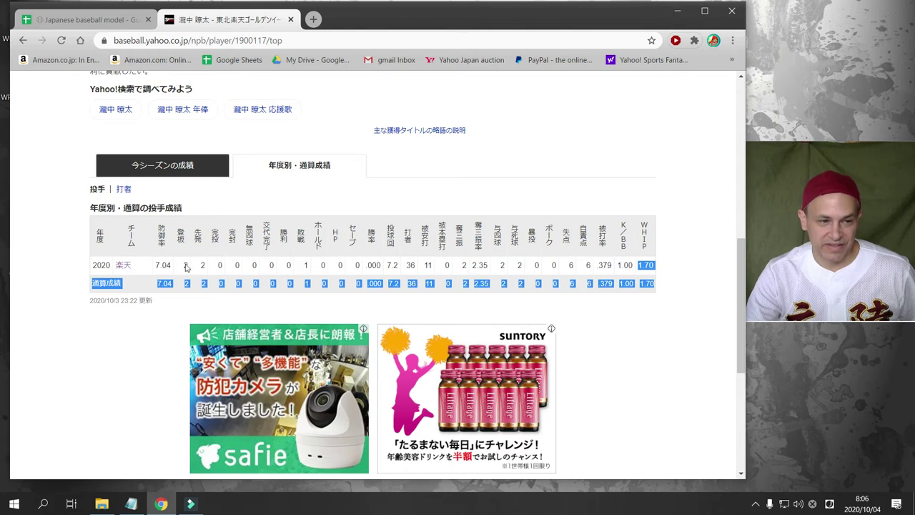
double_click(158, 265)
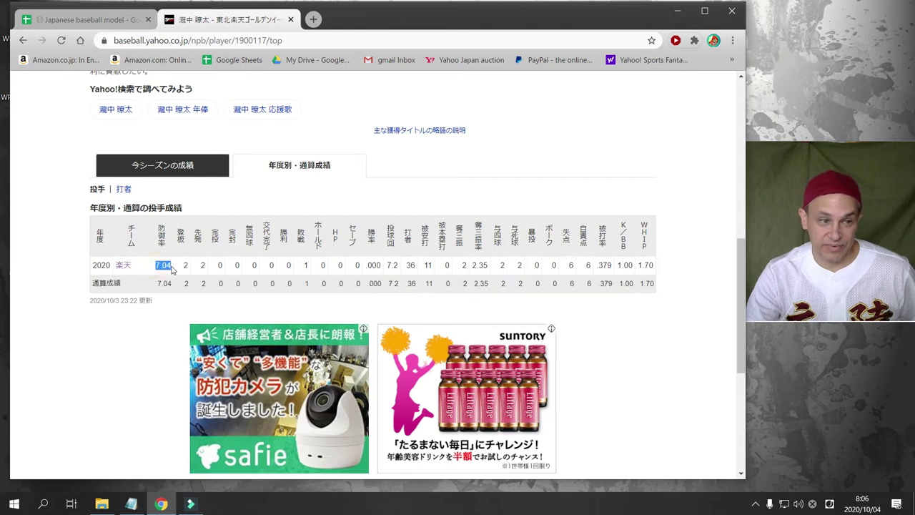
click(22, 40)
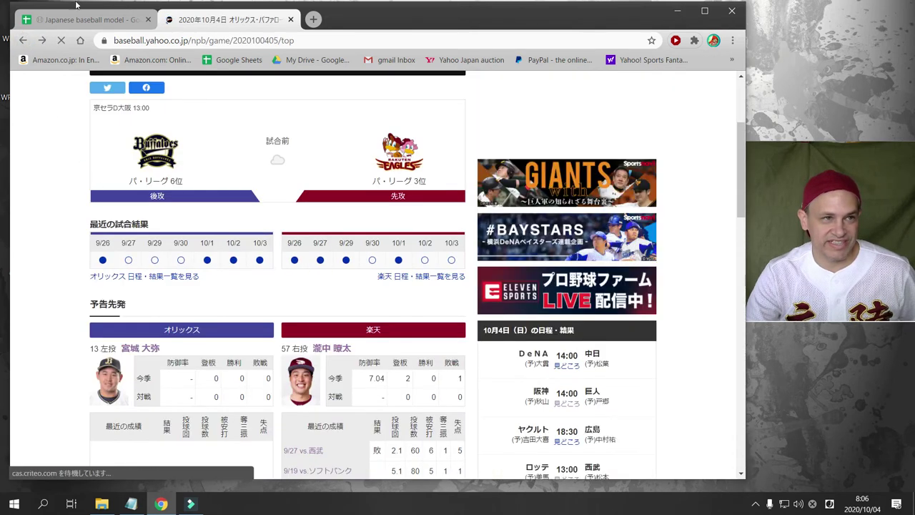
Step: Return to the model spreadsheet and review the Buffaloes' win percentage, bookie odds, team total and five-day form, plus the Eagles' bullpen rank
click(79, 20)
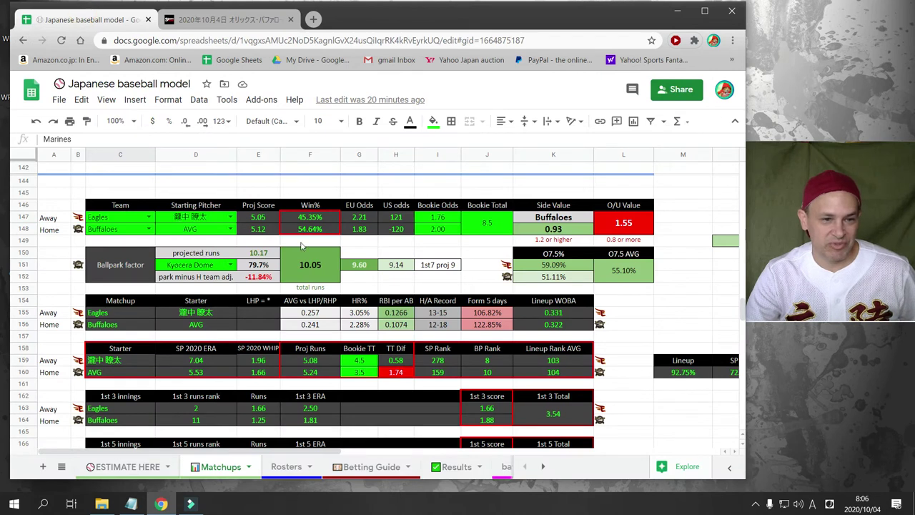
click(313, 230)
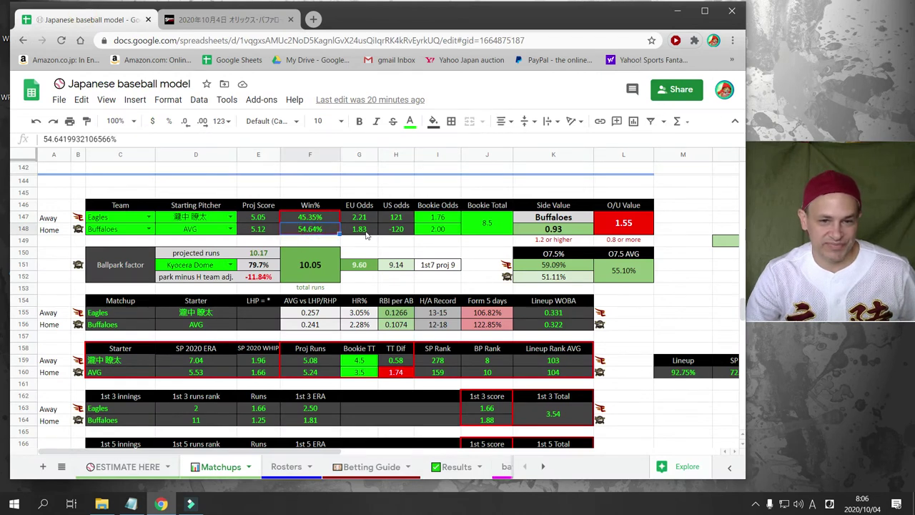
click(432, 230)
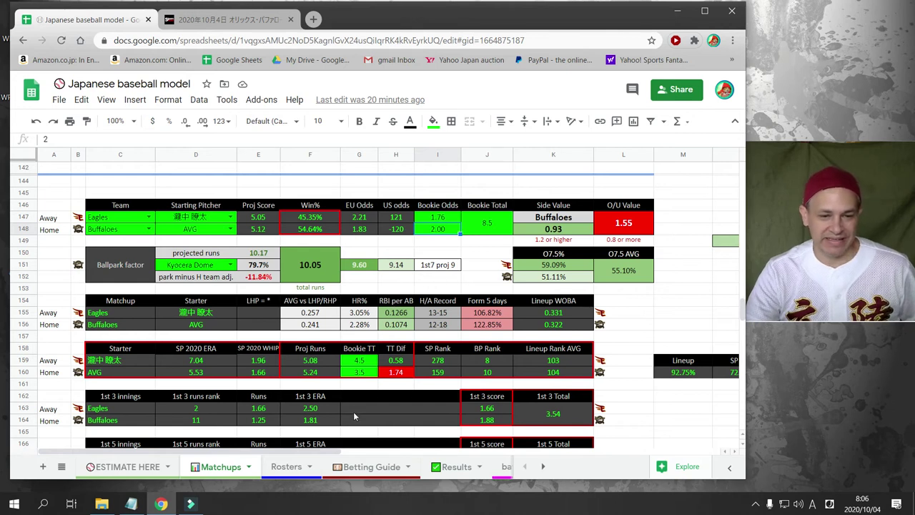
click(364, 373)
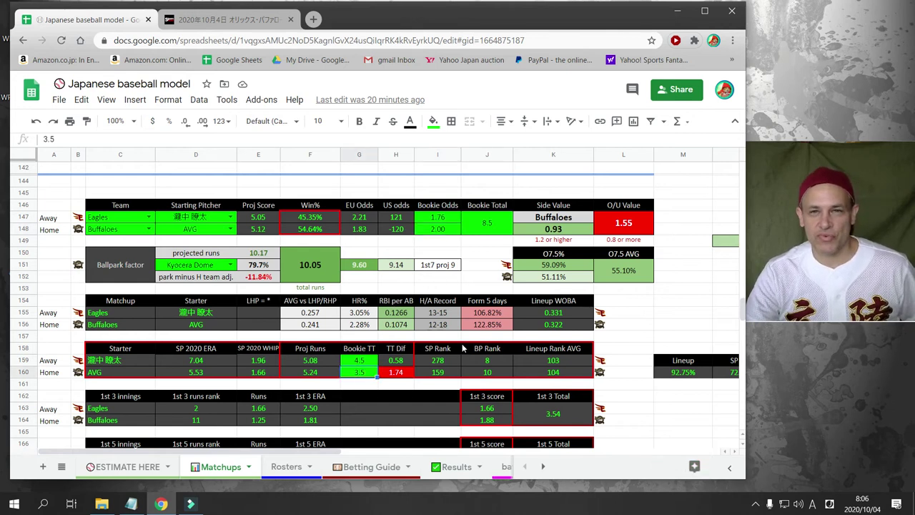
click(495, 327)
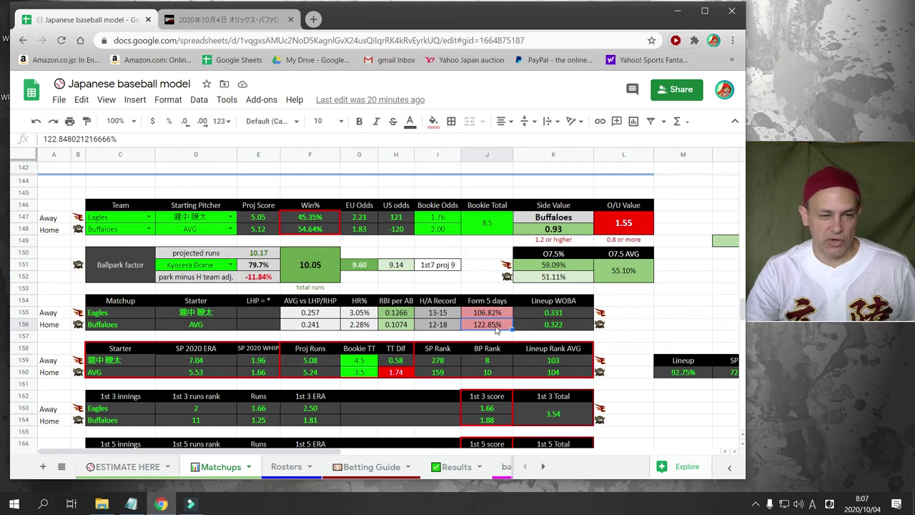
click(359, 371)
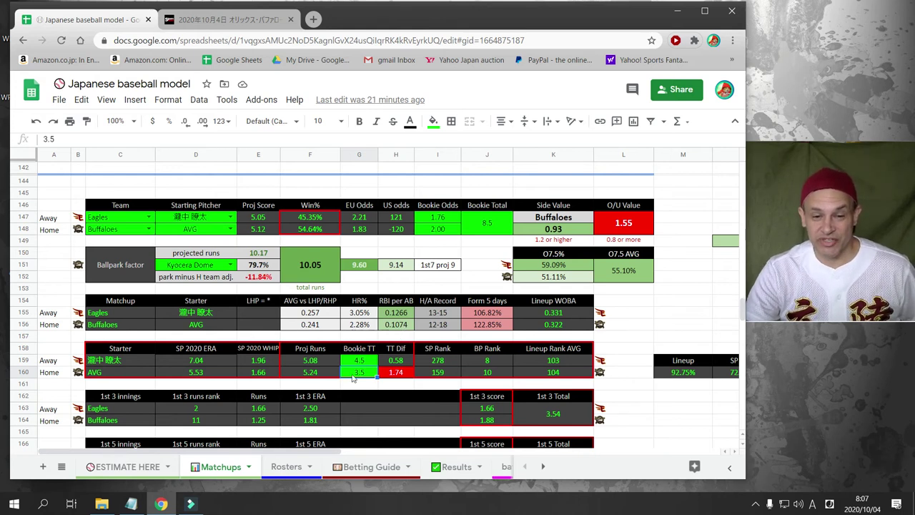
click(401, 374)
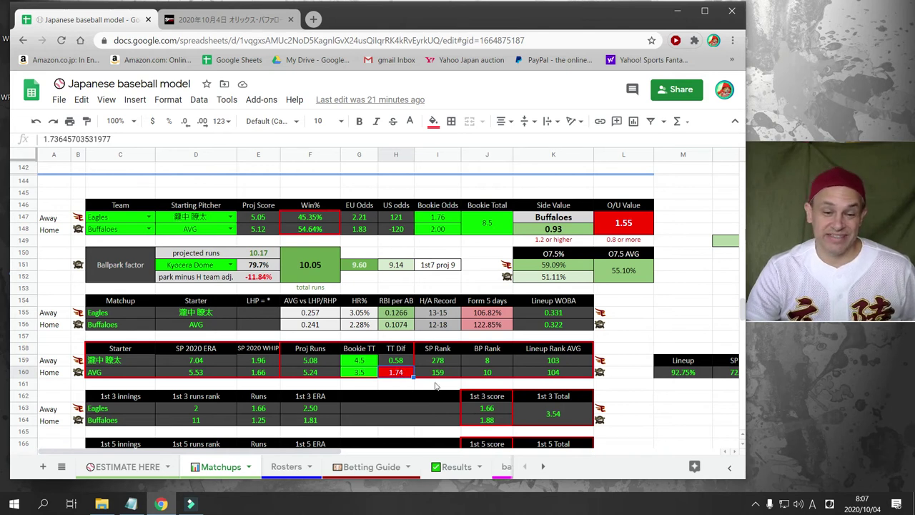
click(489, 362)
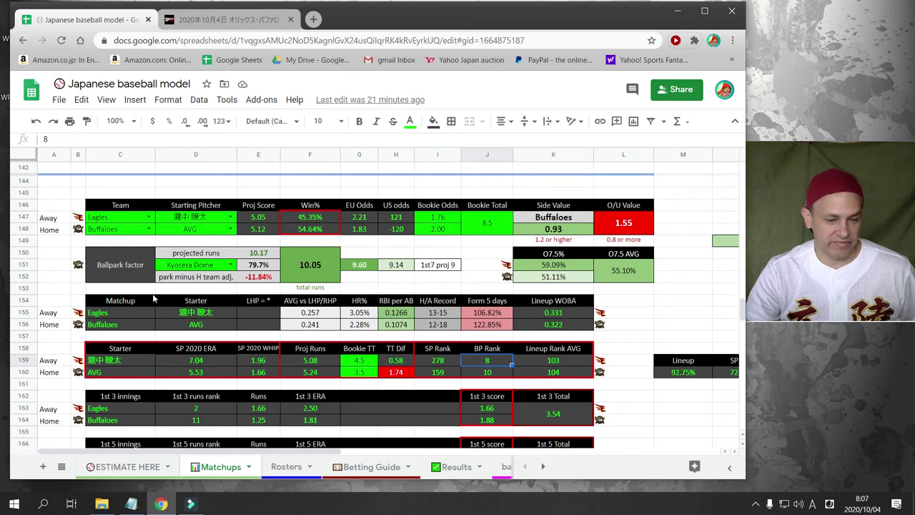
Step: View the Fighters–Hawks matchup and review the Hawks' over 7.5 rate, projected total runs, bookie total and Fighters' bookie team total
scroll(152, 299, down, 5)
scroll(152, 299, down, 4)
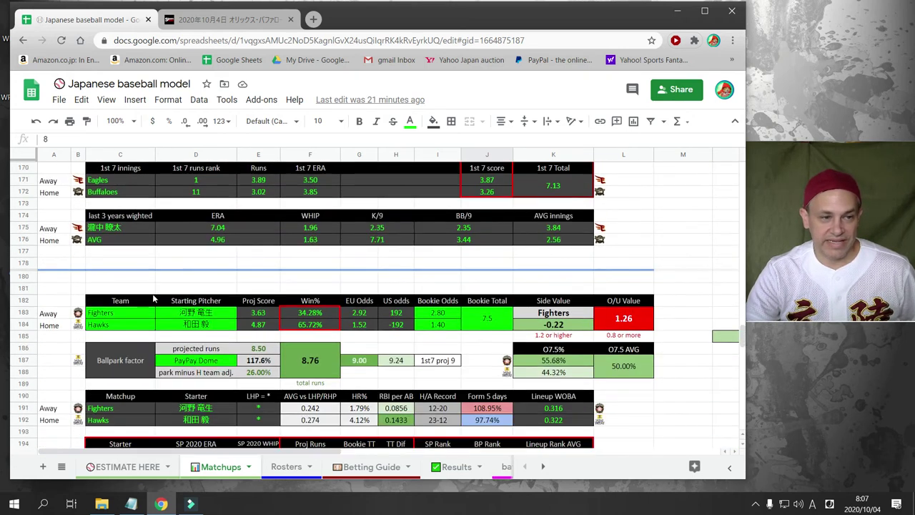
scroll(152, 299, down, 3)
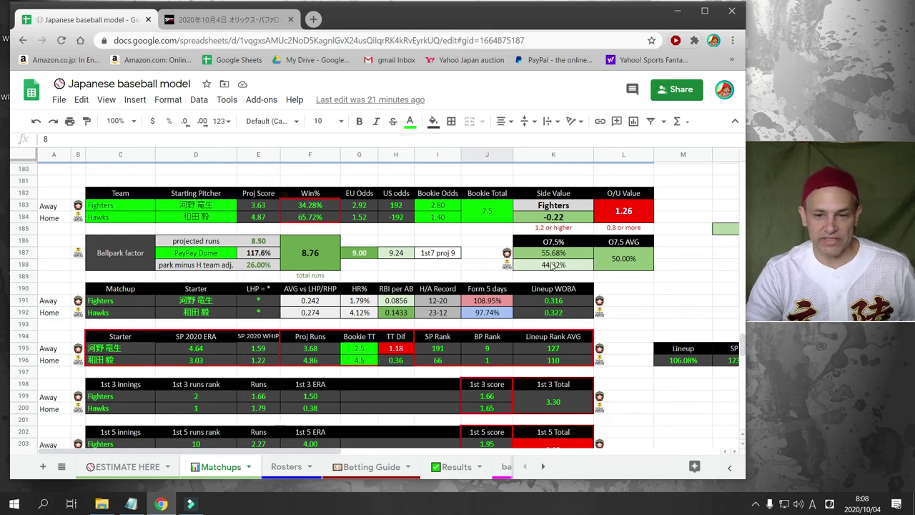
click(552, 264)
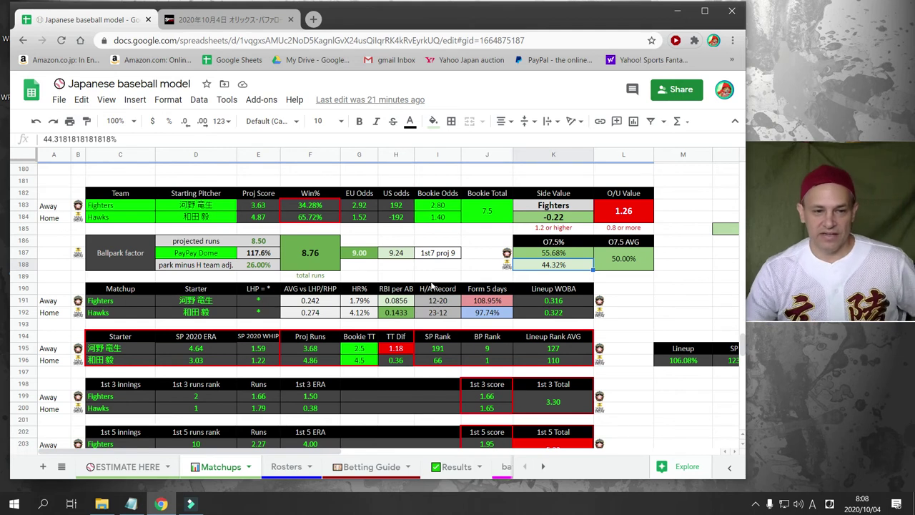
click(317, 255)
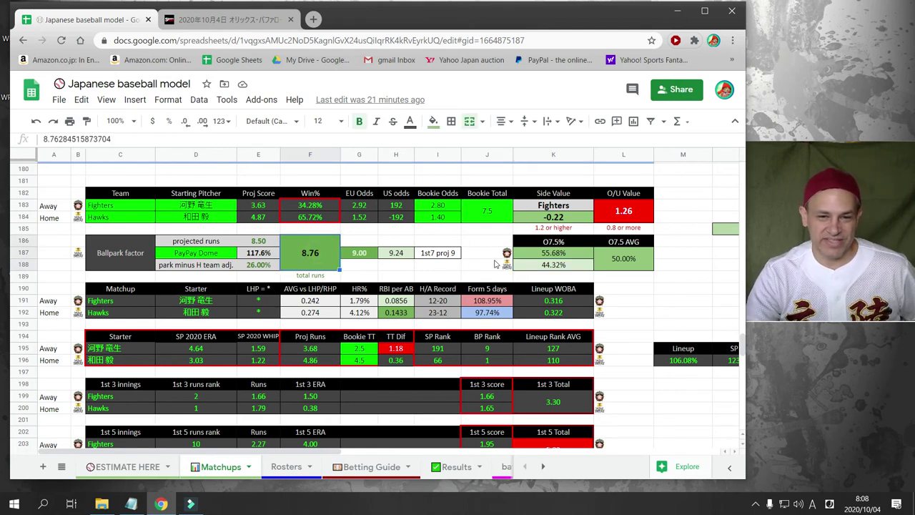
click(497, 211)
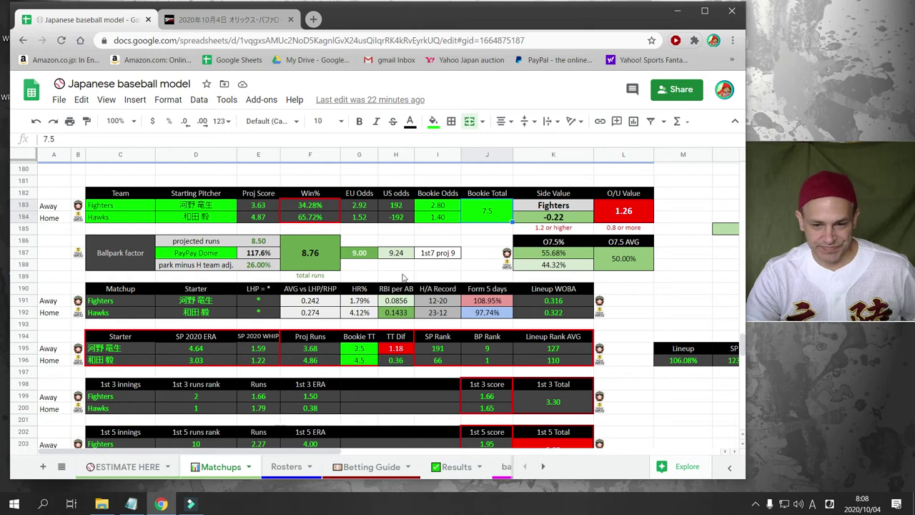
click(360, 349)
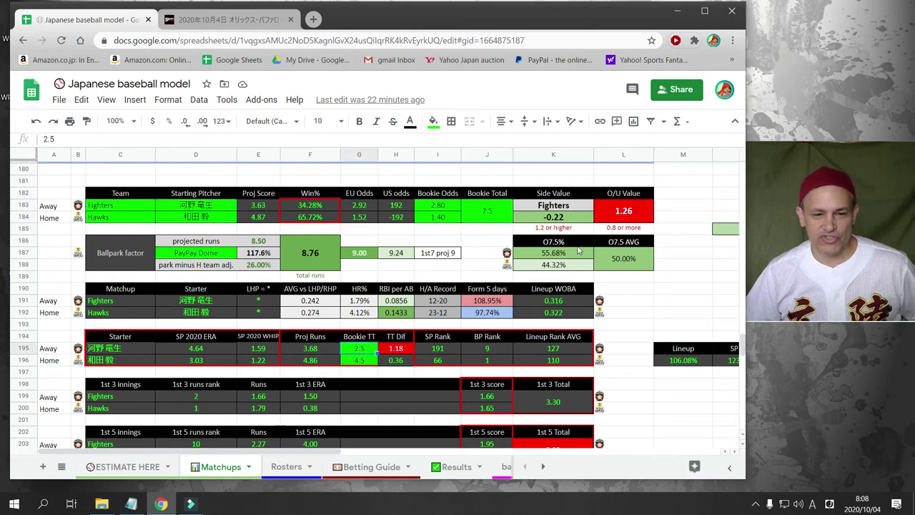
Step: Examine the Hawks starter's three-year weighted ERA, WHIP, BB/9 and K/9 in the matchup sheet
click(194, 218)
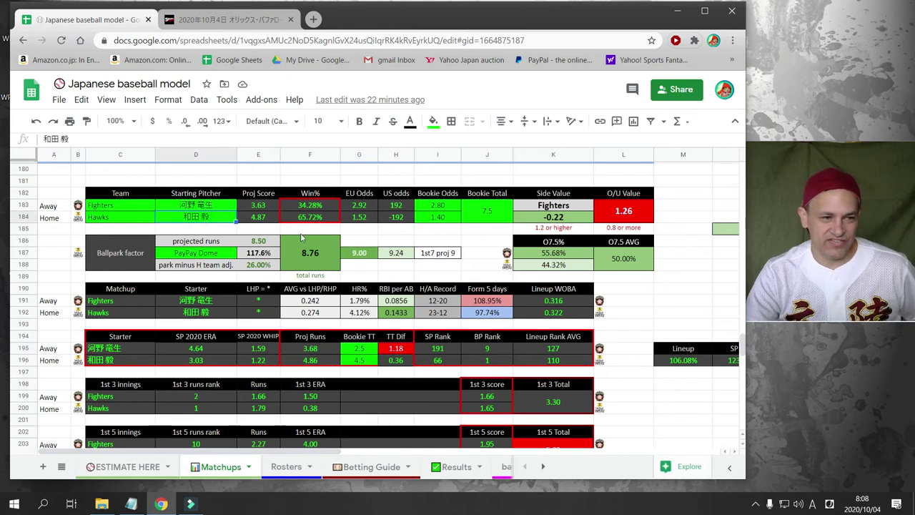
scroll(365, 355, down, 2)
scroll(365, 355, down, 2)
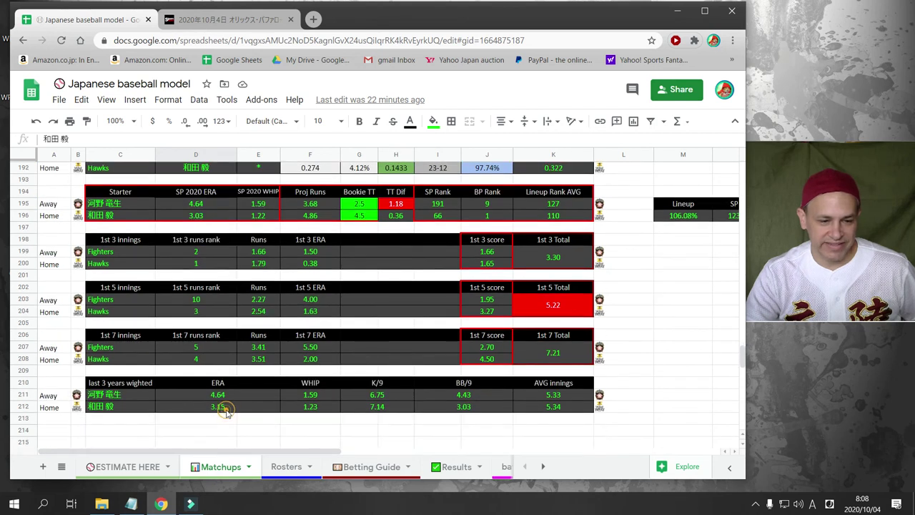
click(221, 405)
click(315, 406)
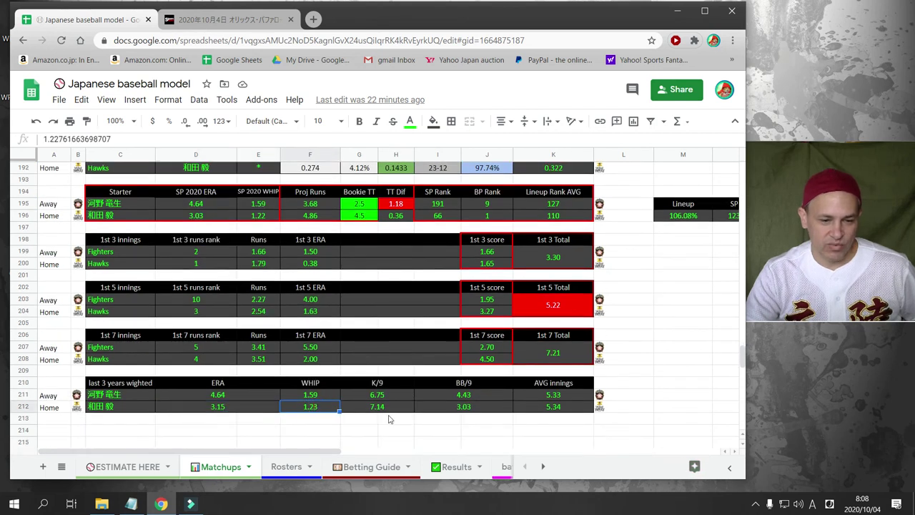
click(467, 413)
click(391, 408)
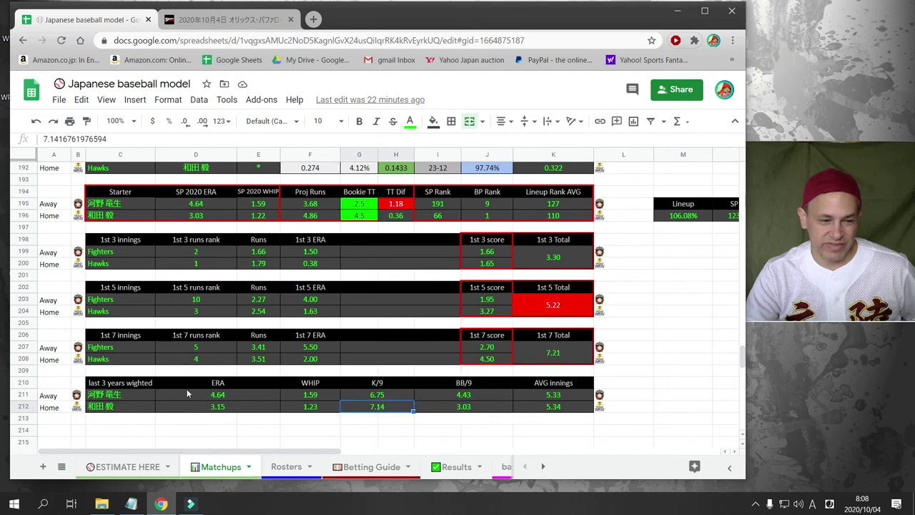
Step: Open the Hawks–Fighters game preview from the October 4 schedule on Yahoo's baseball site and check the Hawks starter's record against the Fighters
click(224, 19)
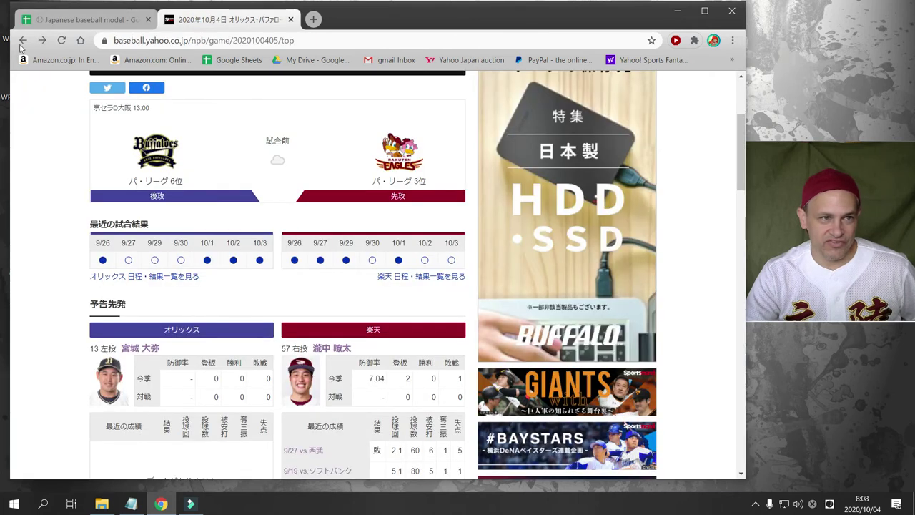
click(20, 40)
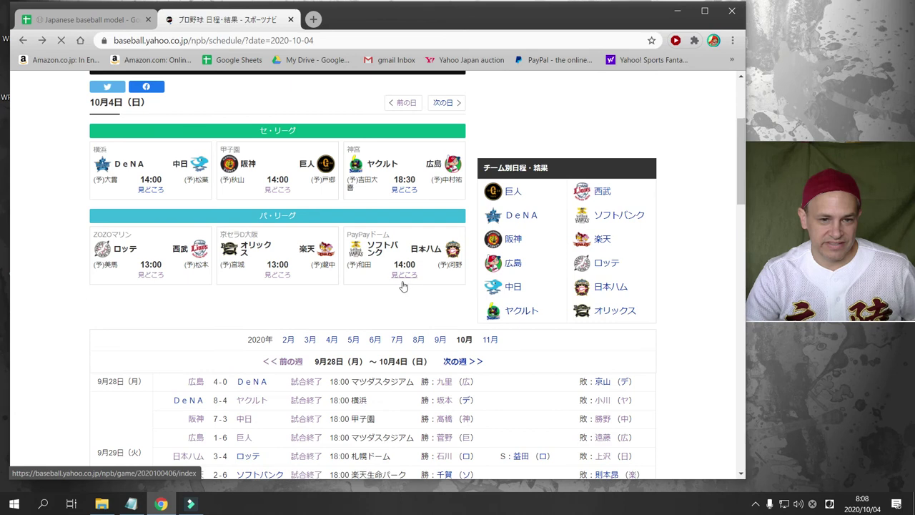
click(404, 275)
scroll(412, 274, down, 3)
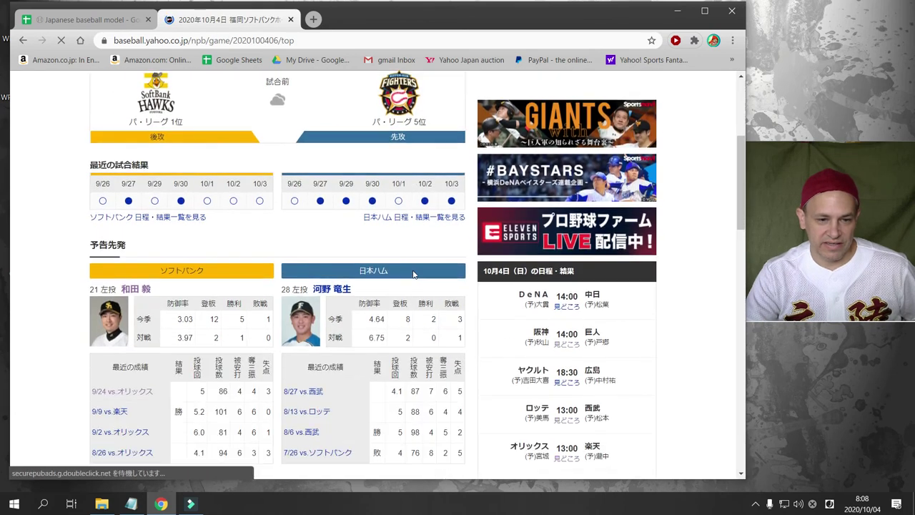
double_click(185, 338)
click(215, 337)
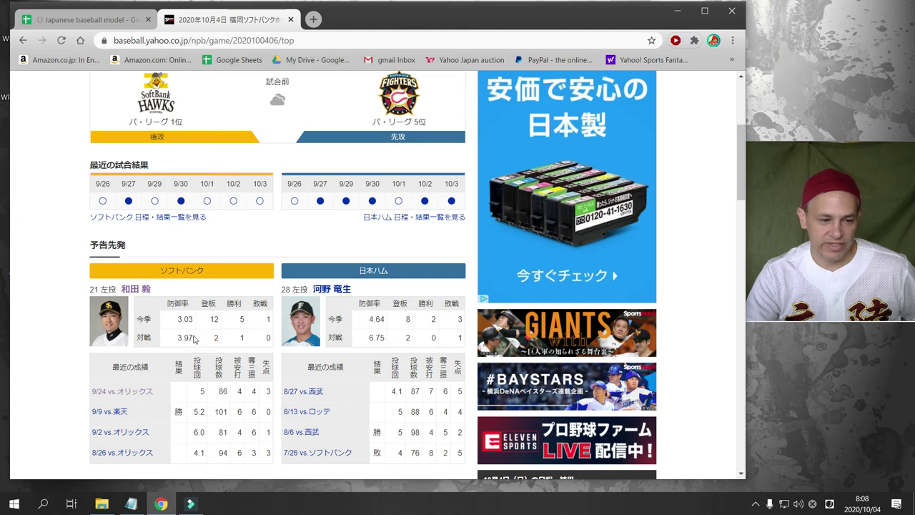
Step: Open the Hawks starter's player profile and examine his monthly ERAs for July, August and September
click(137, 290)
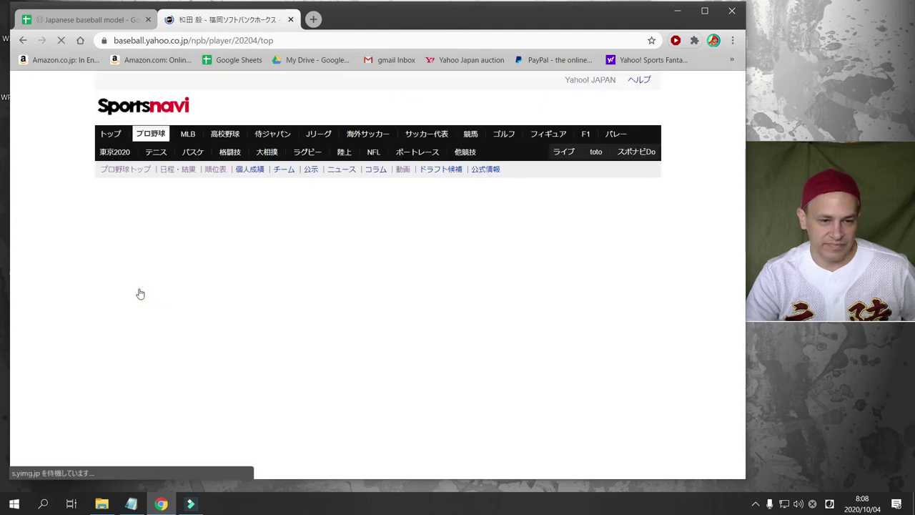
scroll(140, 293, down, 10)
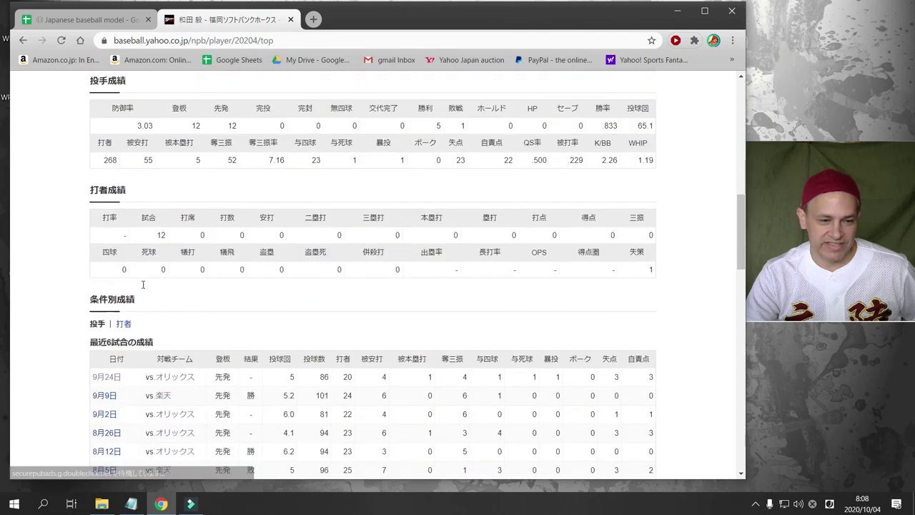
scroll(141, 290, down, 1)
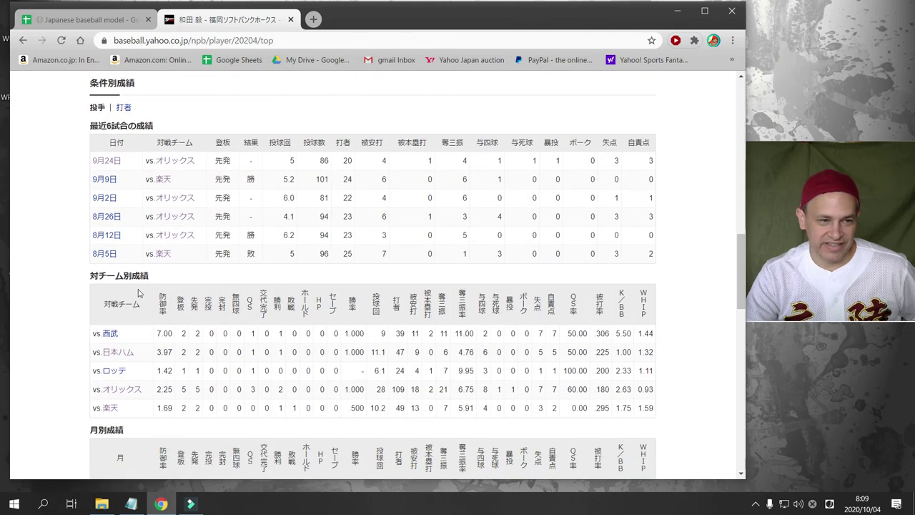
scroll(140, 290, down, 3)
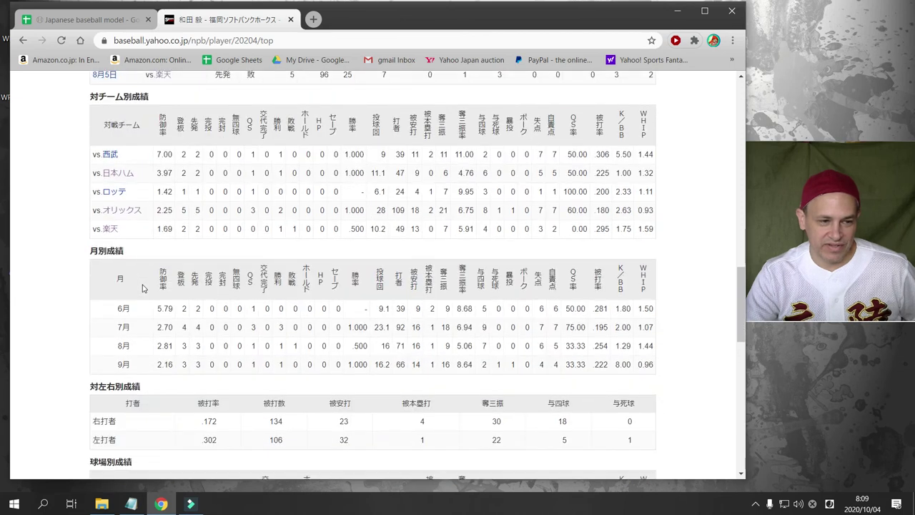
drag(154, 327, 176, 327)
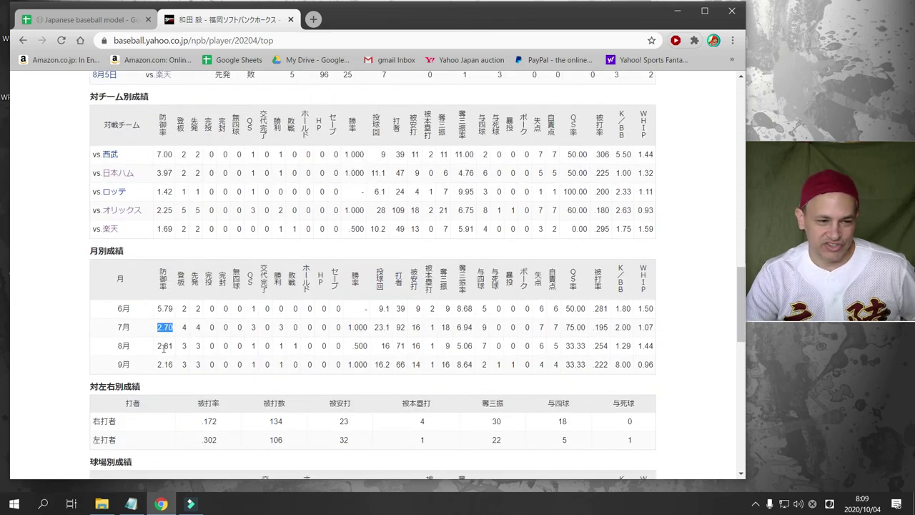
click(163, 341)
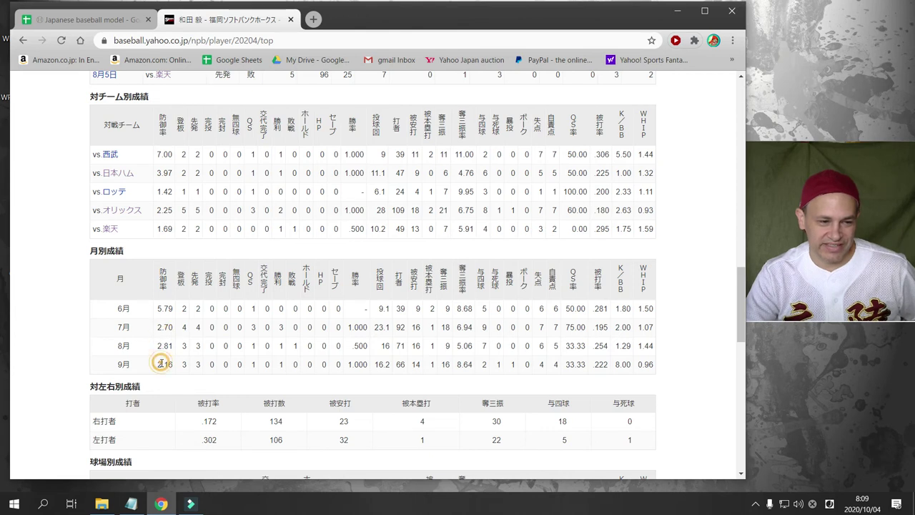
click(158, 346)
drag(156, 363, 183, 372)
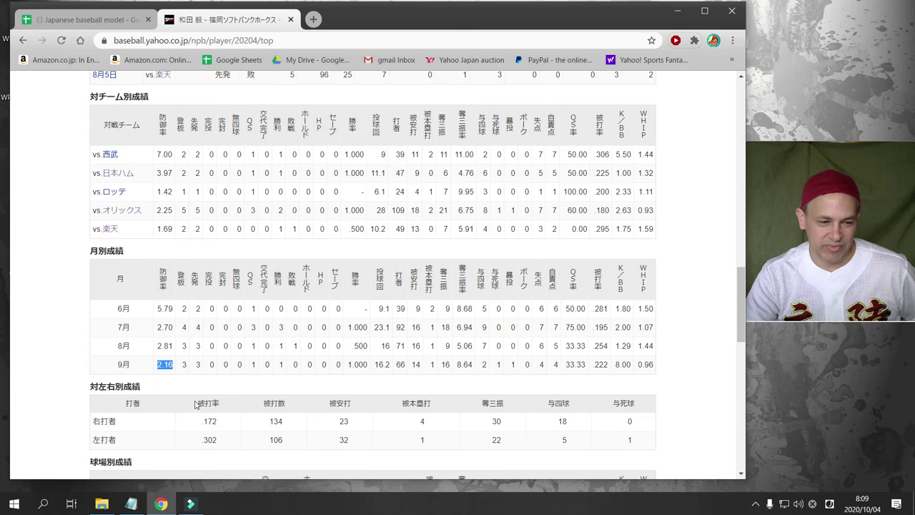
Step: Leave the Hawks starter's profile for the October 4 schedule and check the Fighters' team total difference in the matchup sheet
click(289, 342)
scroll(289, 342, down, 1)
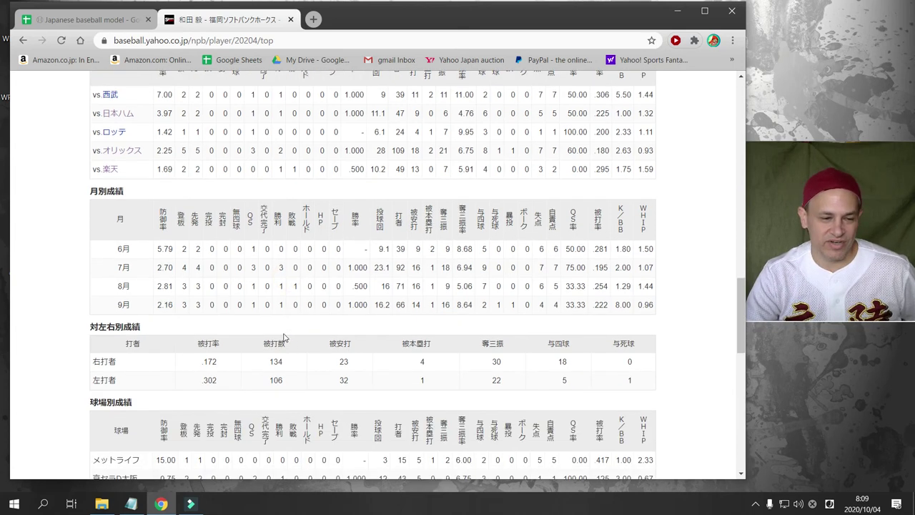
click(23, 41)
click(22, 41)
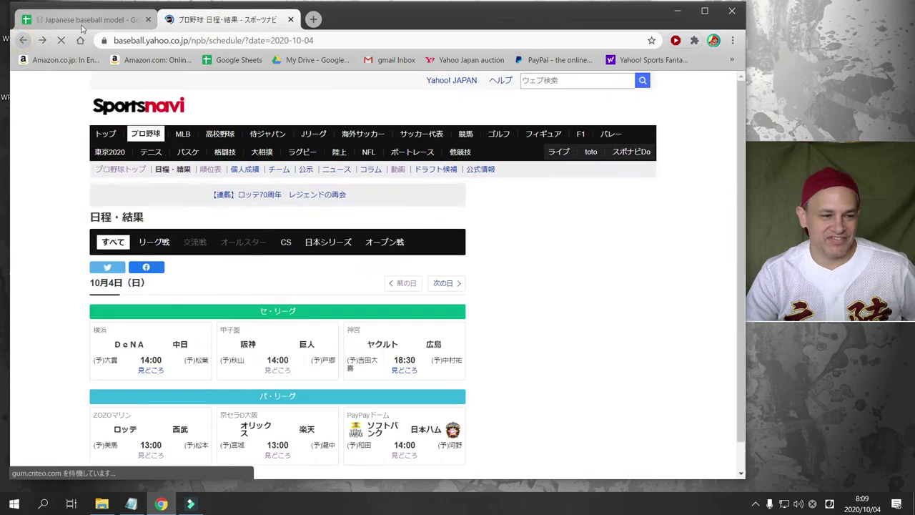
click(89, 19)
click(397, 205)
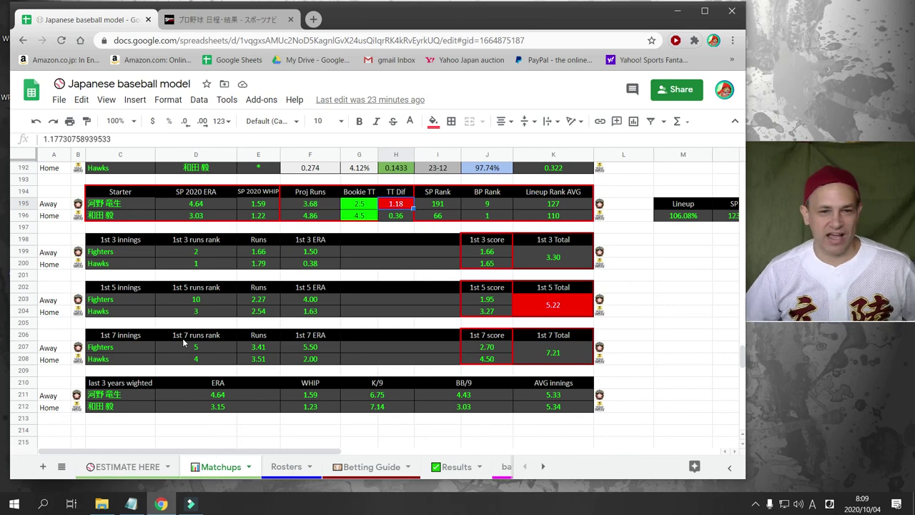
Step: Review the Hawks' win percentage, starting pitcher rank, bullpen rank and average lineup rank in the Fighters–Hawks matchup
scroll(270, 317, up, 4)
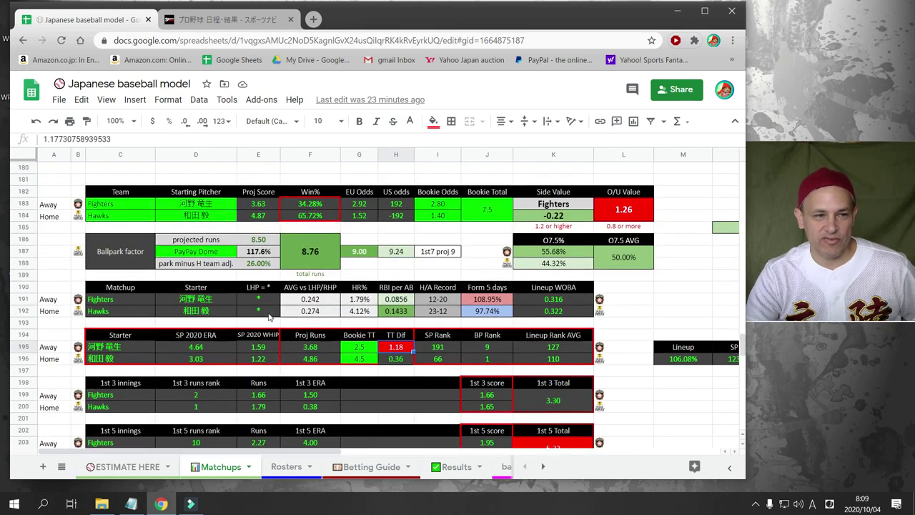
click(303, 216)
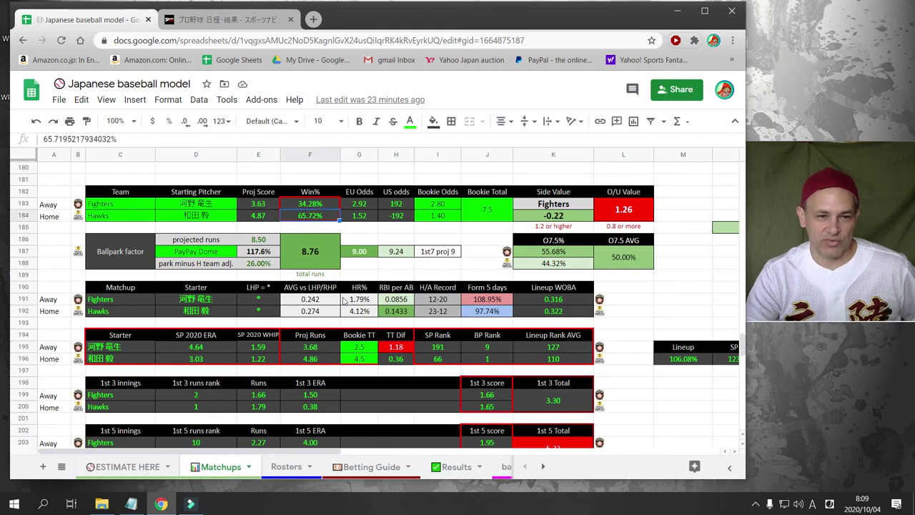
click(438, 359)
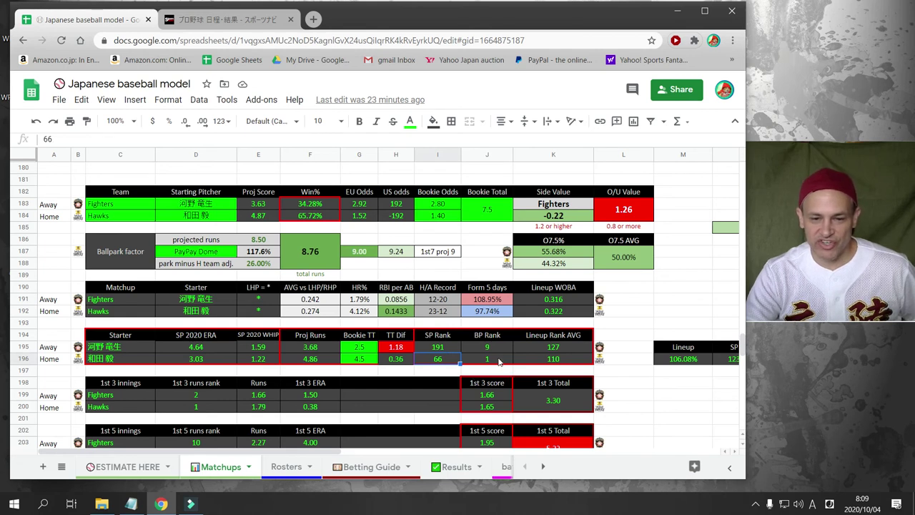
click(489, 359)
click(555, 359)
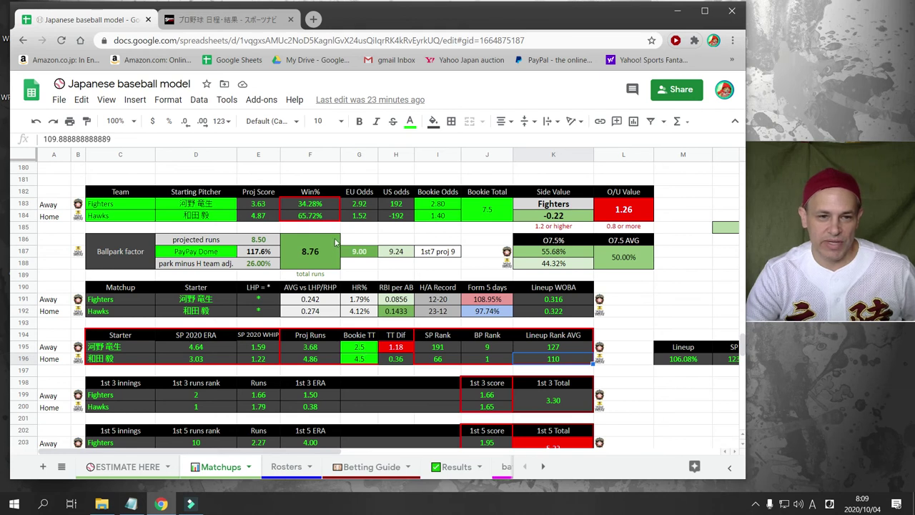
Step: Compare the Hawks' projected EU odds with their bookie odds in the Fighters–Hawks matchup
click(365, 218)
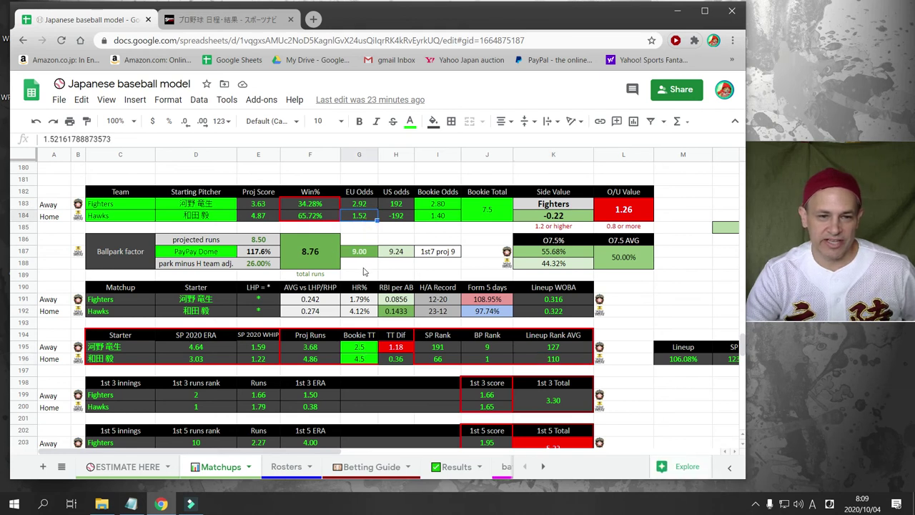
click(448, 217)
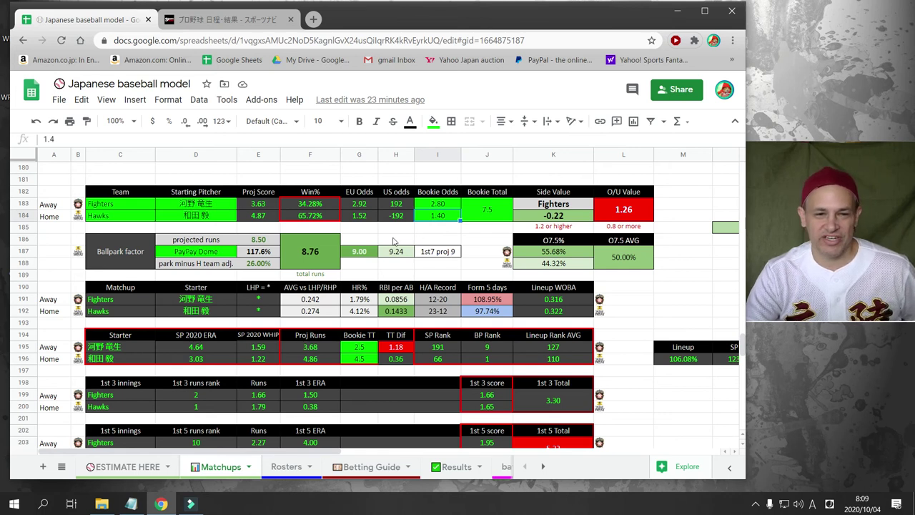
click(125, 216)
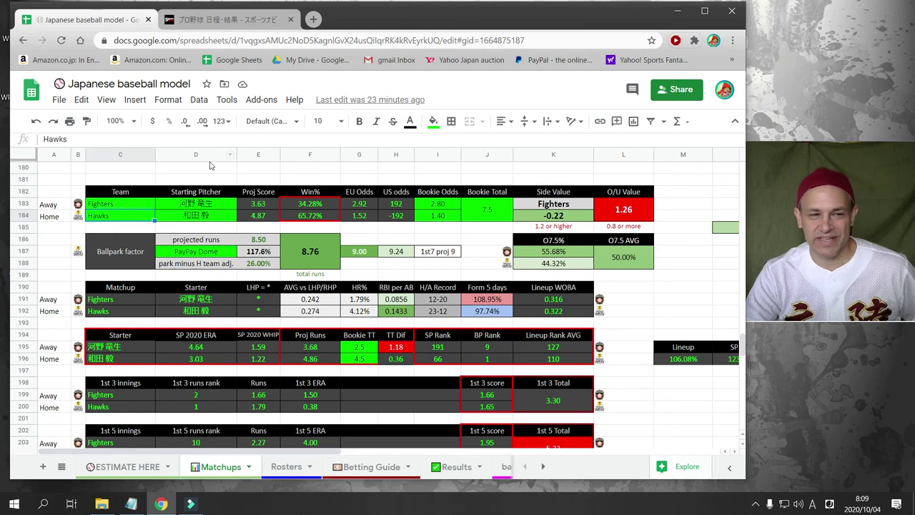
Step: Reopen the Hawks–Fighters game preview on Yahoo's baseball site and examine the Fighters starter's record and recent outing against the Hawks
click(254, 15)
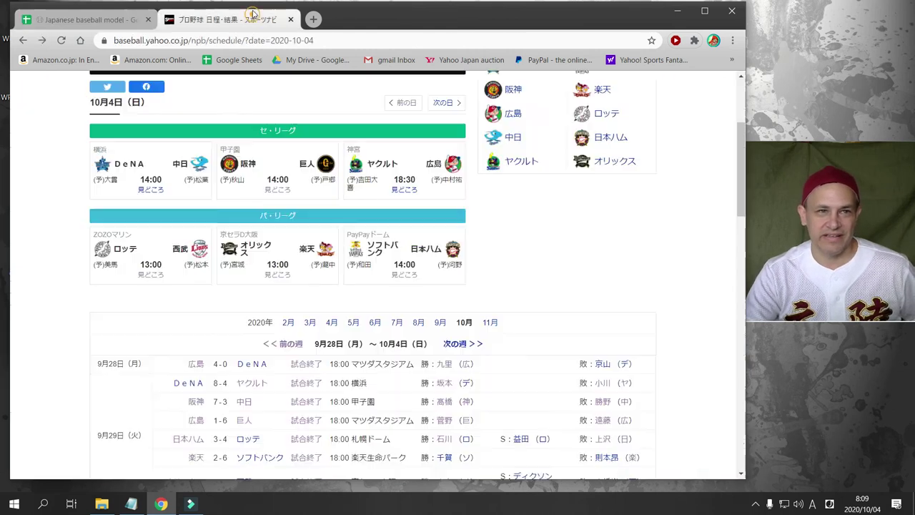
click(403, 277)
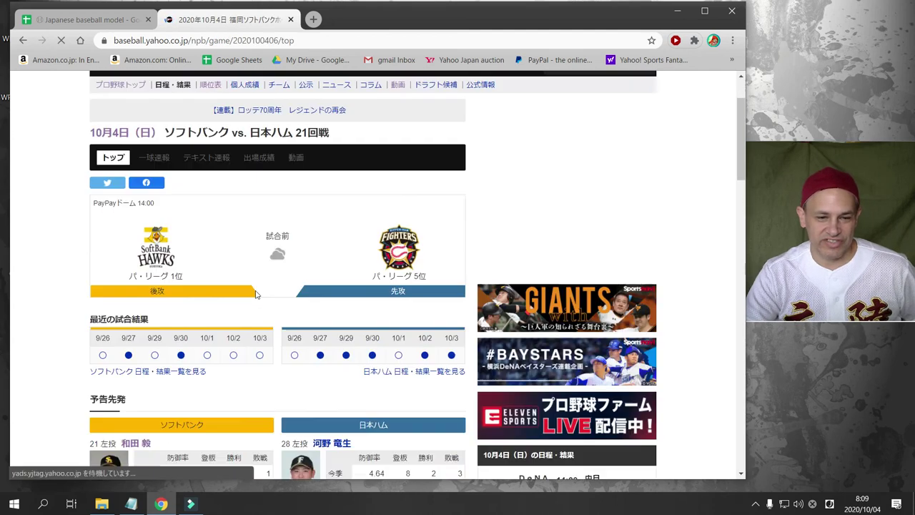
scroll(256, 294, down, 2)
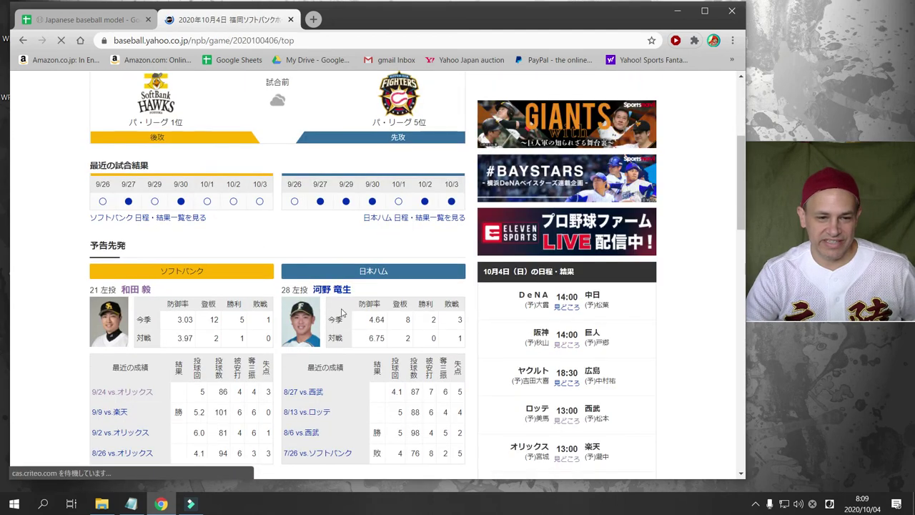
double_click(407, 339)
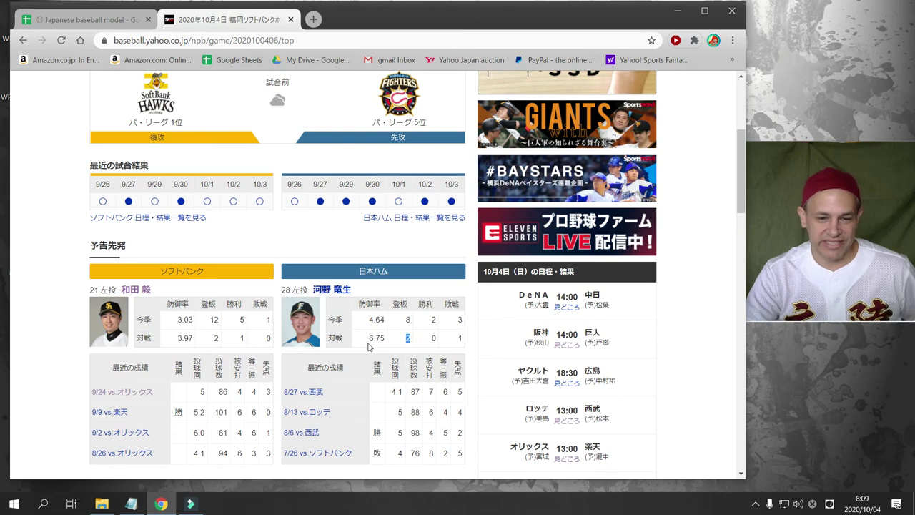
double_click(400, 453)
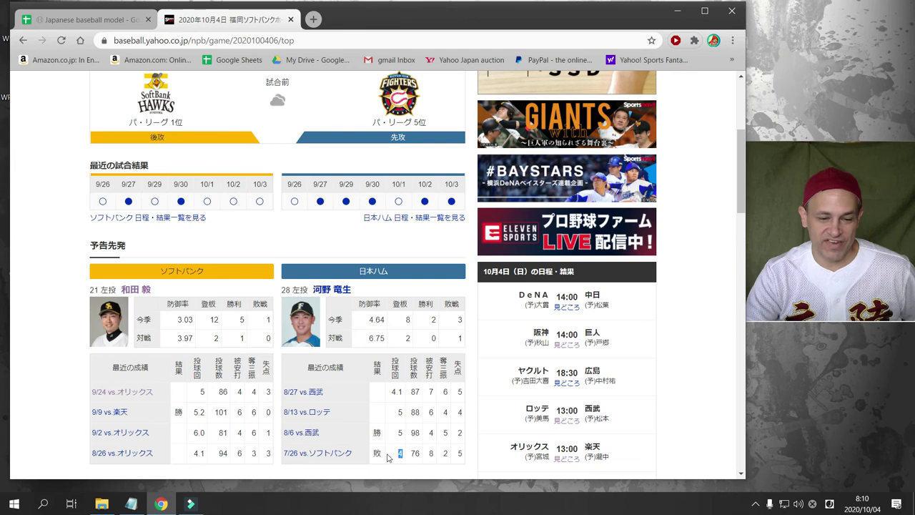
double_click(374, 338)
click(371, 354)
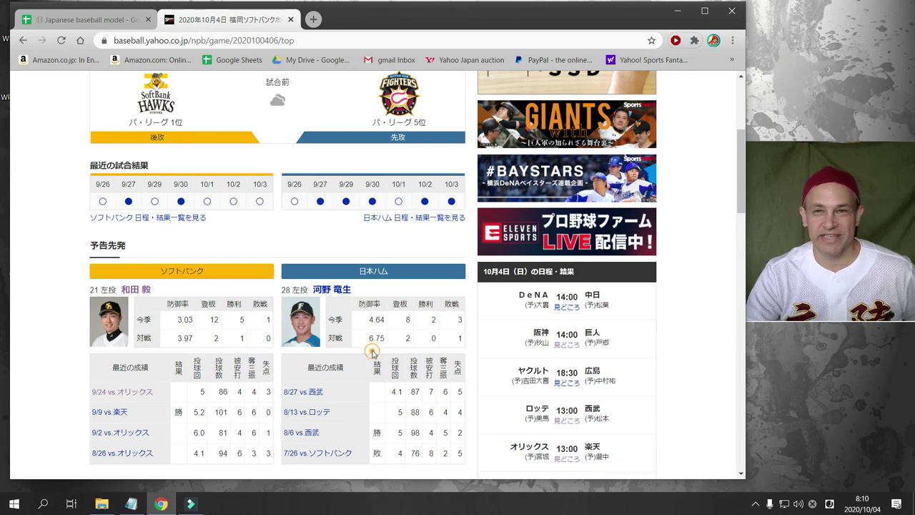
Step: Return the Yahoo page to the October 4 schedule and check the Hawks' home record in the matchup sheet
click(24, 41)
click(101, 22)
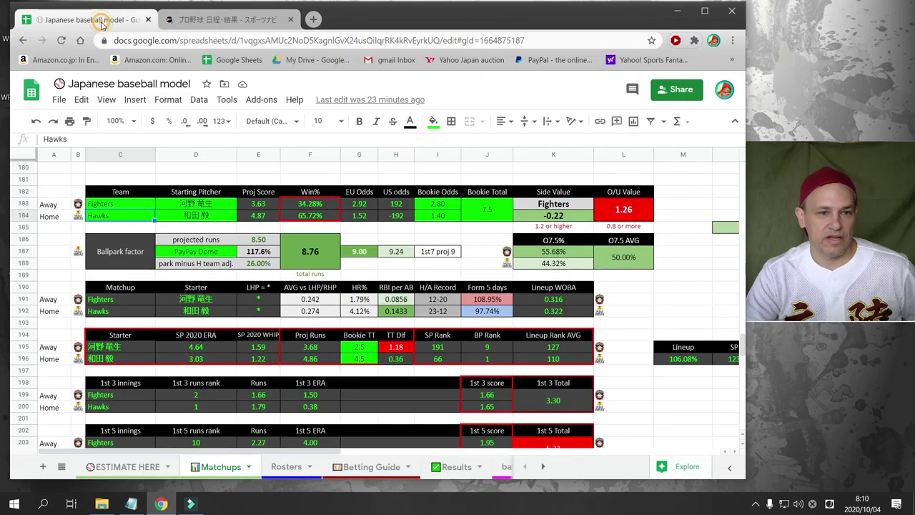
click(199, 20)
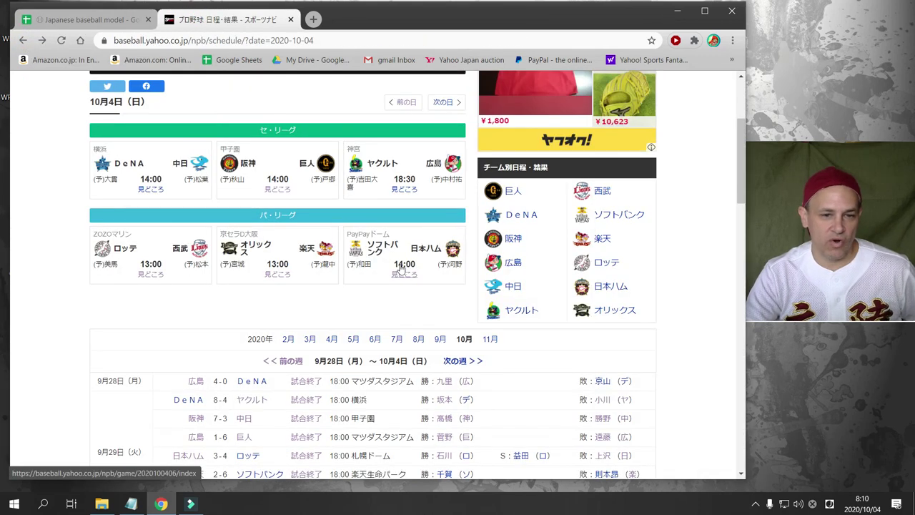
key(ctrl+Tab)
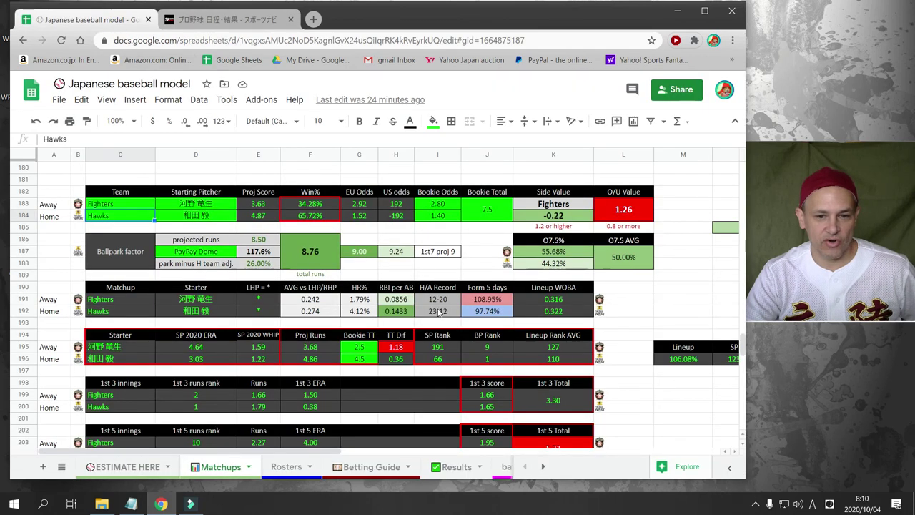
click(439, 313)
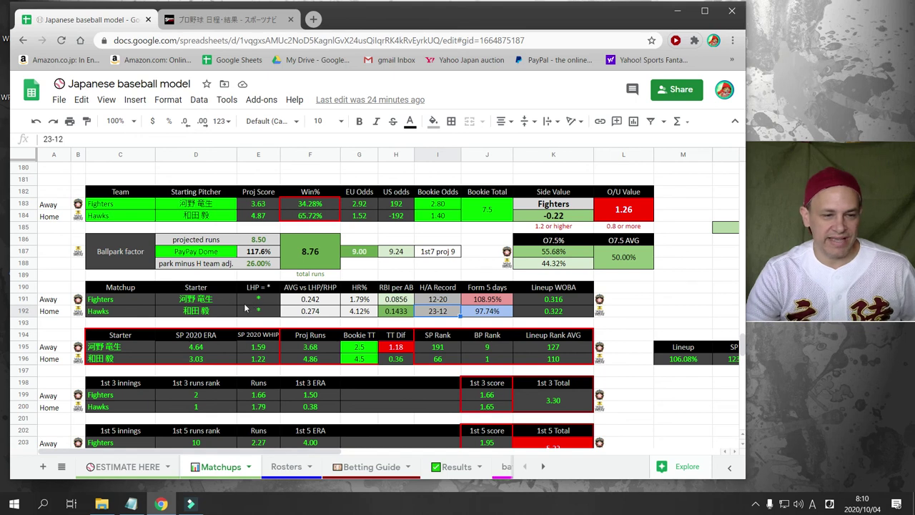
Step: Go back to the Lions–Marines matchup to view its projections, odds and totals
scroll(235, 298, up, 15)
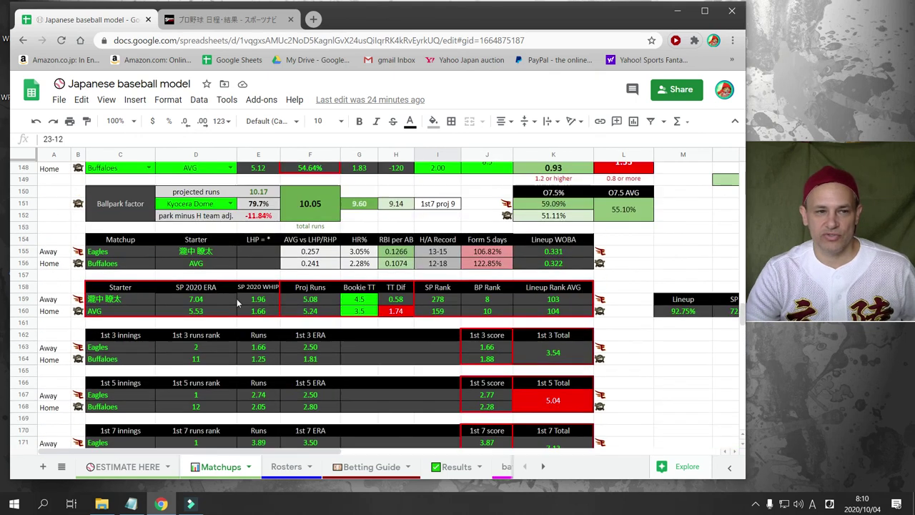
scroll(239, 303, up, 3)
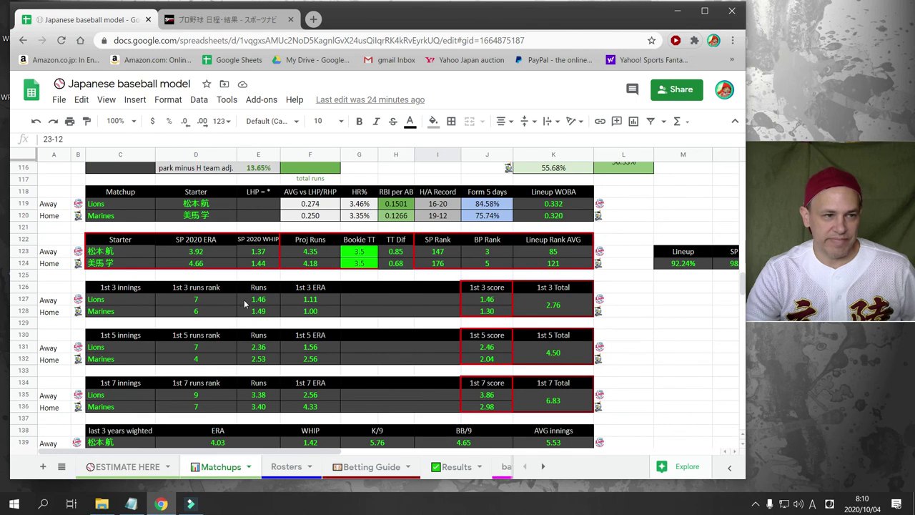
scroll(244, 304, up, 3)
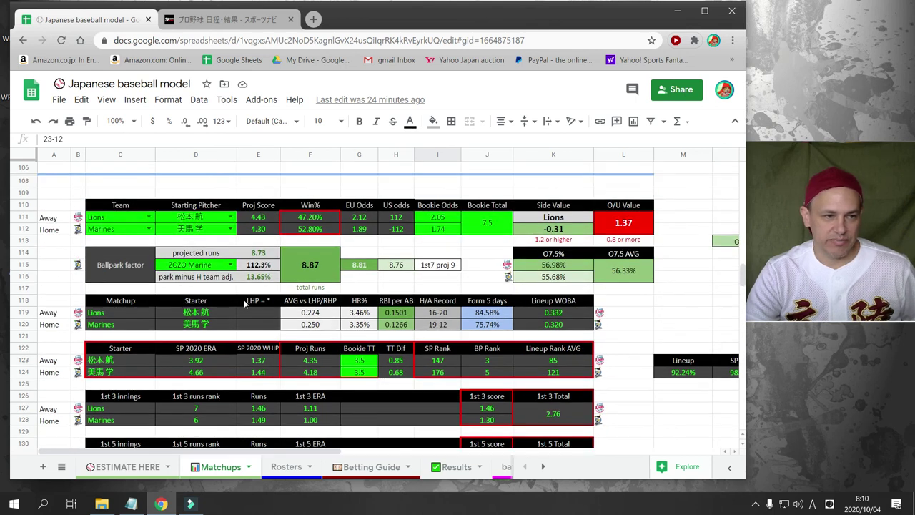